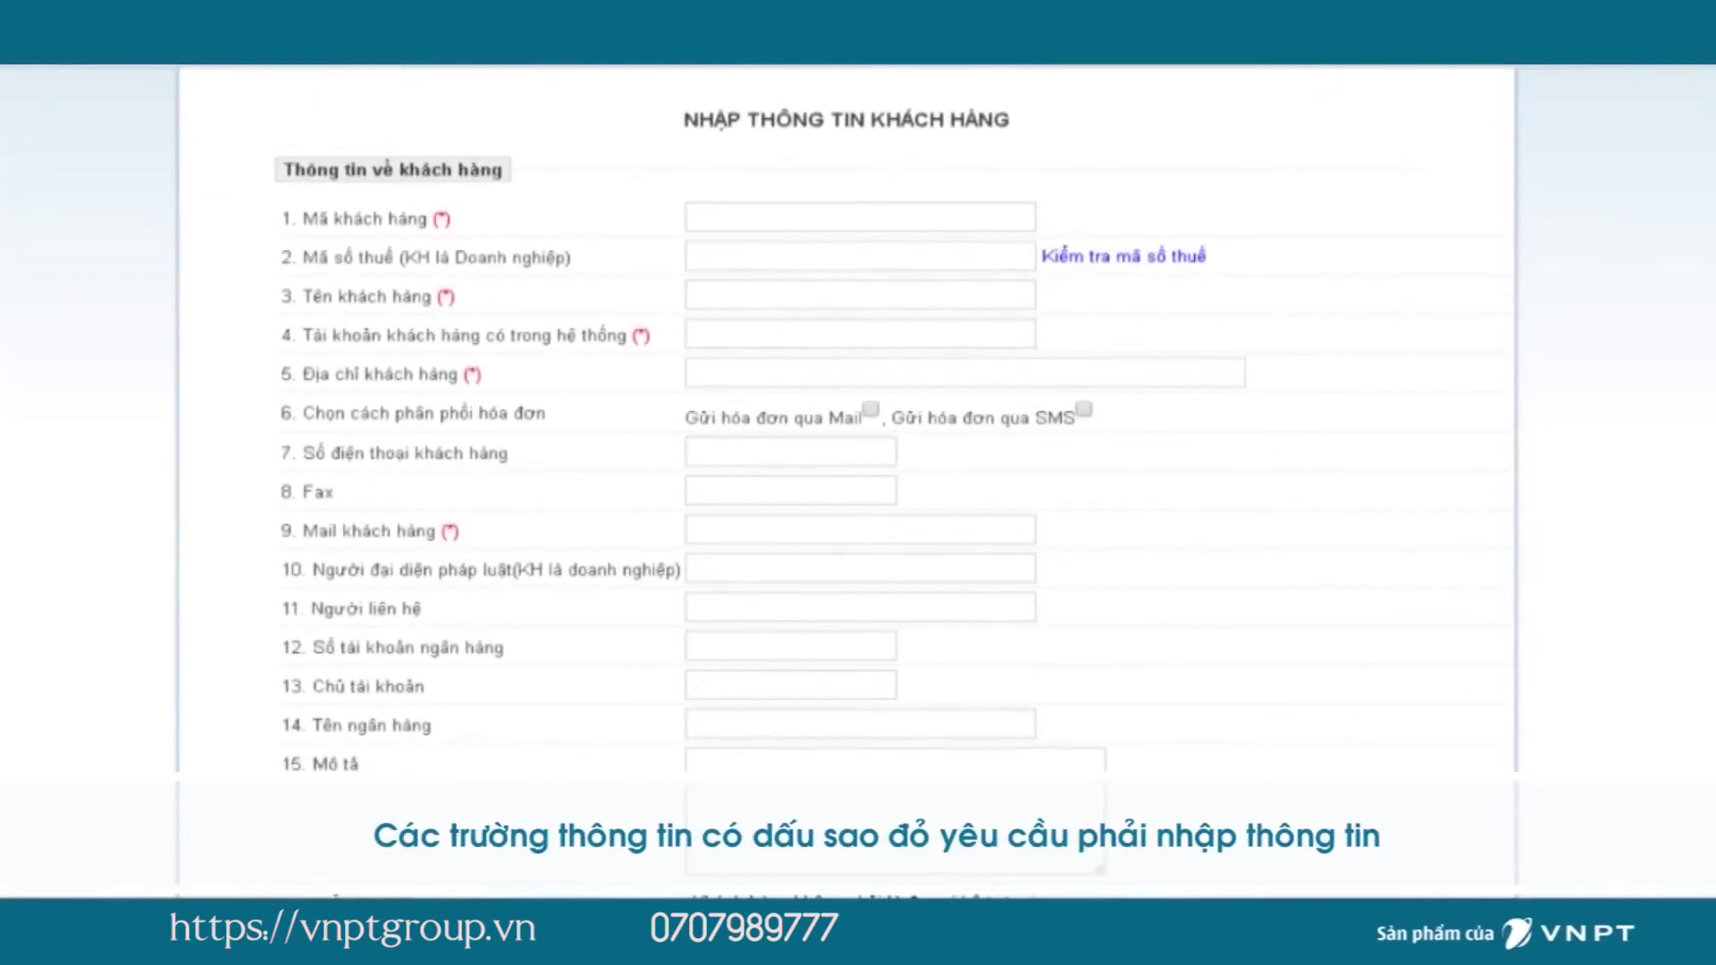
# Enter the new customer's code and tax code; the portal flags the tax code as invalid.
pyautogui.click(859, 216)
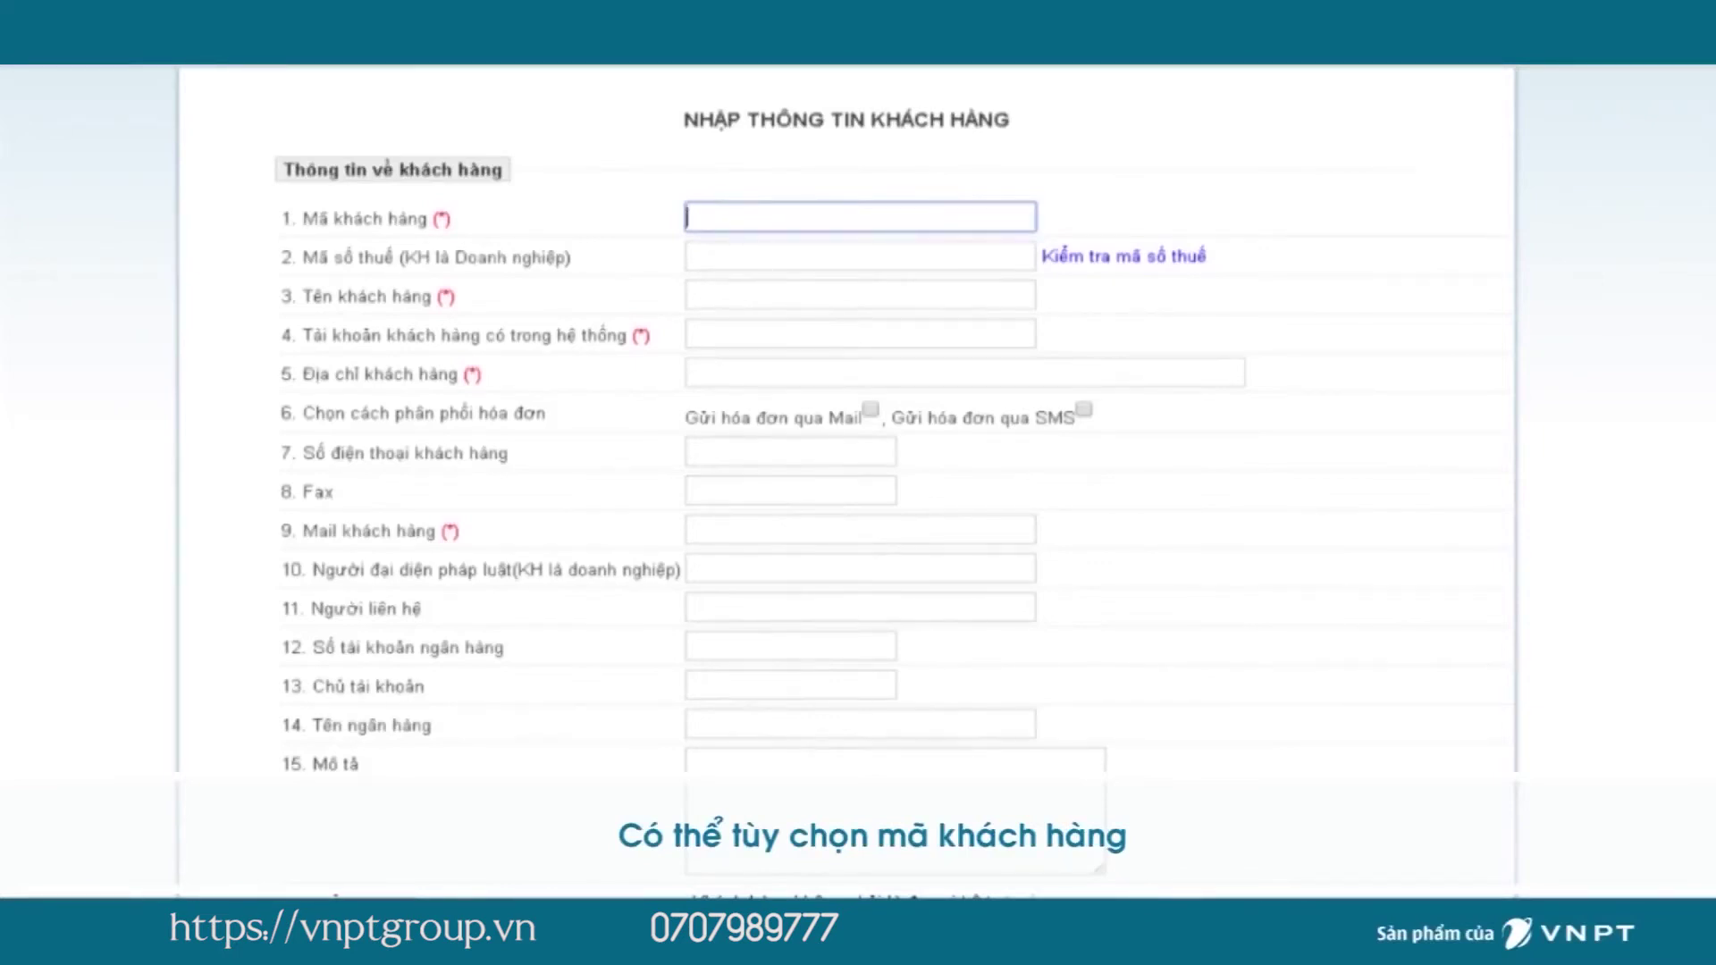
pyautogui.write('HNI00001')
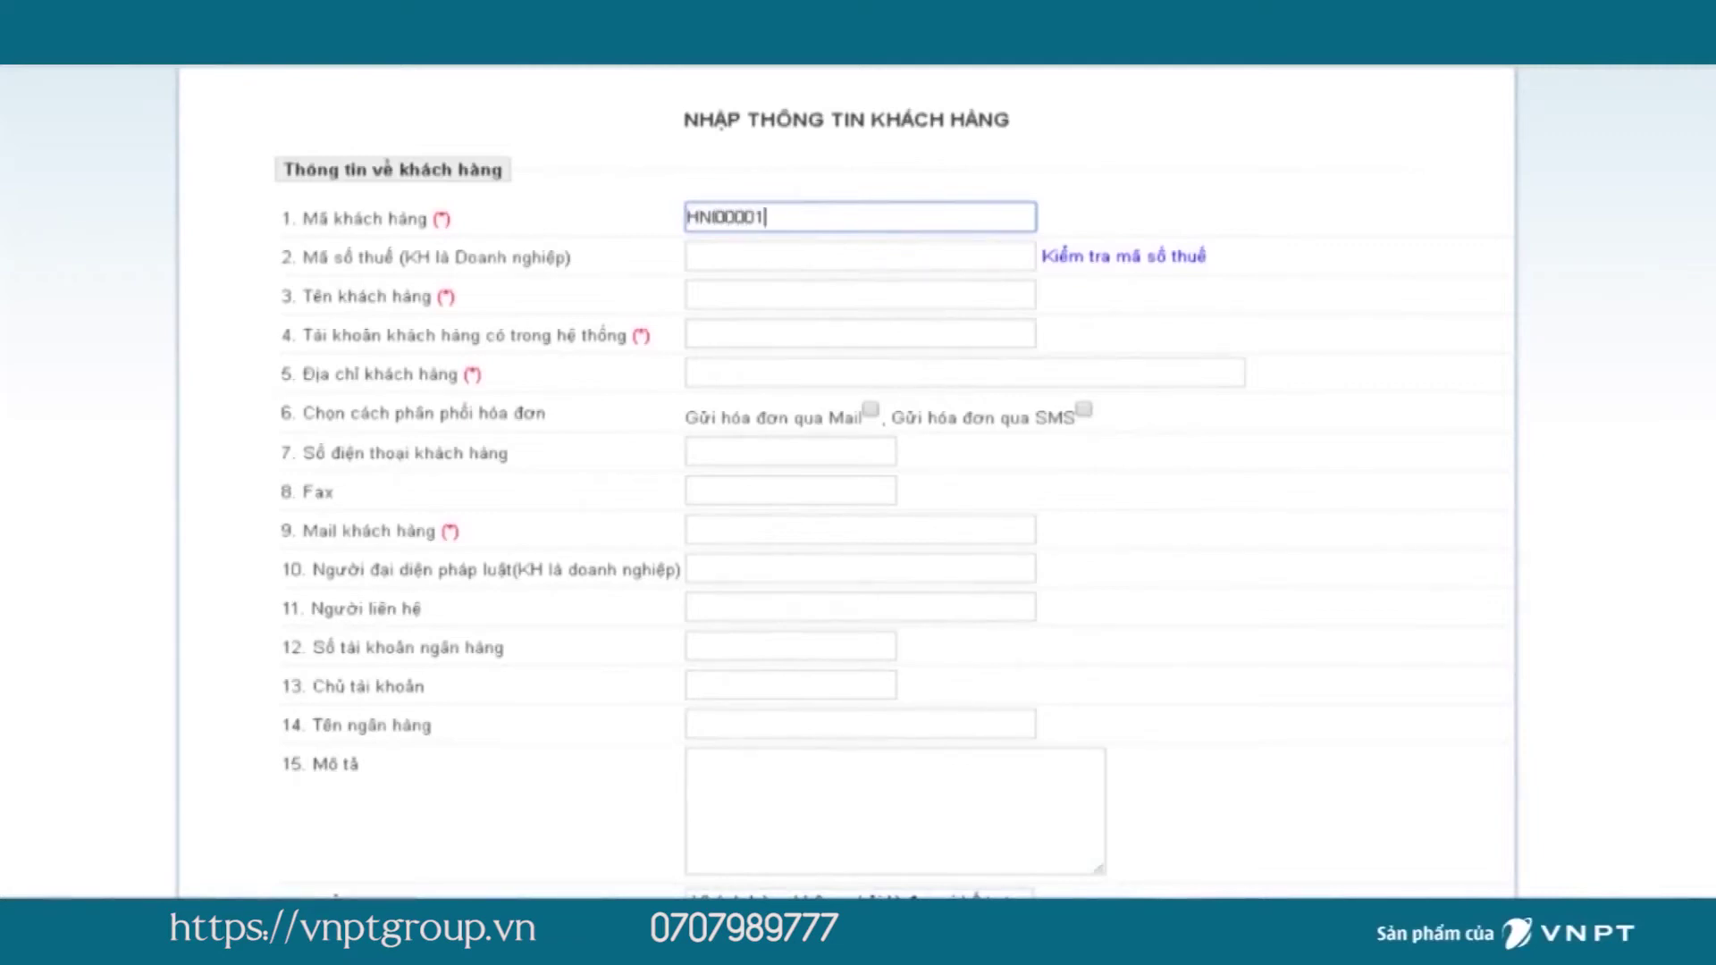
pyautogui.click(859, 256)
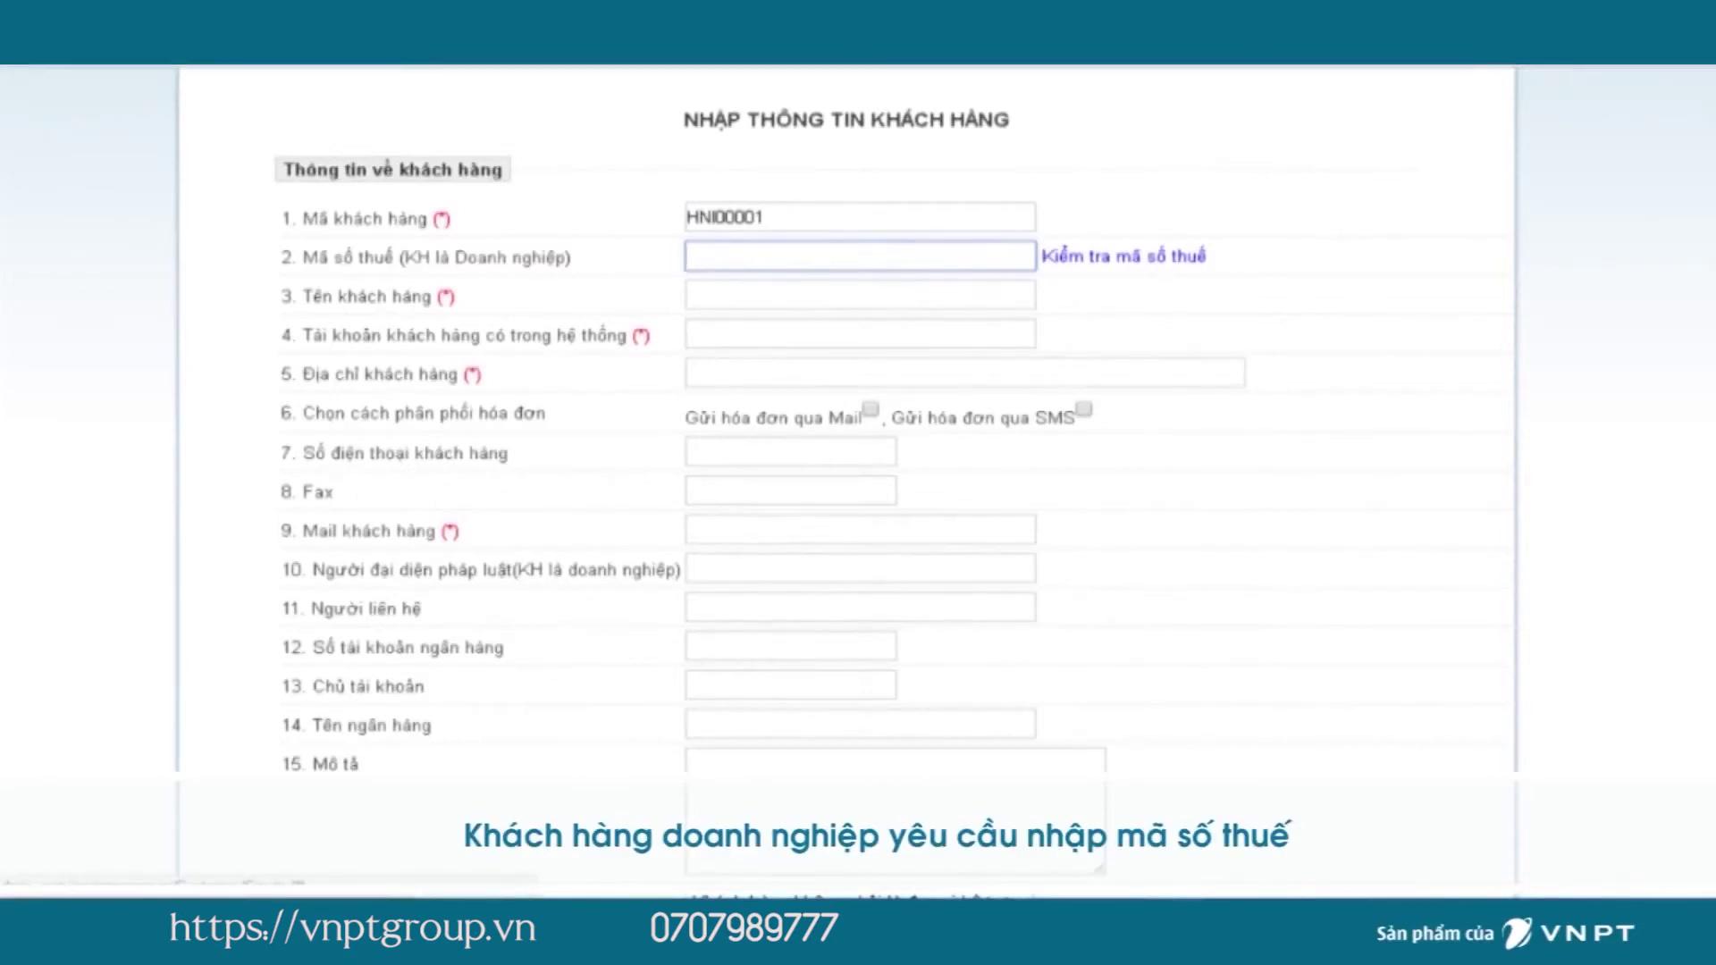
pyautogui.click(859, 295)
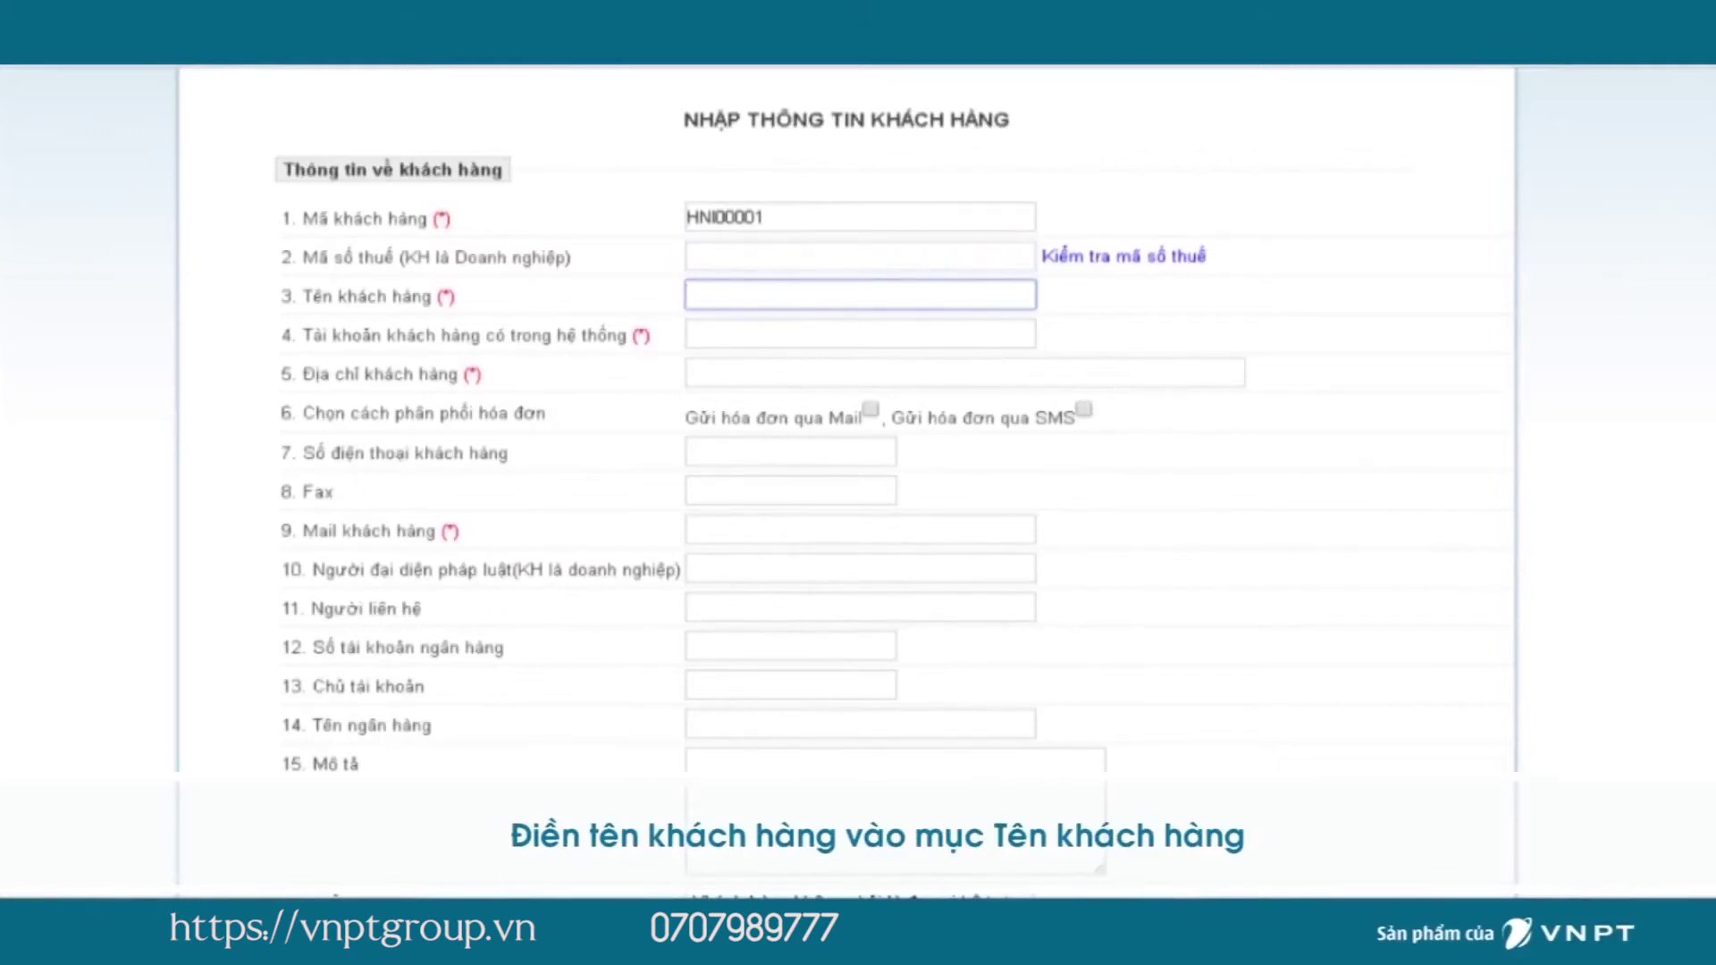
pyautogui.click(860, 255)
pyautogui.write('0100234567')
pyautogui.press('Return')
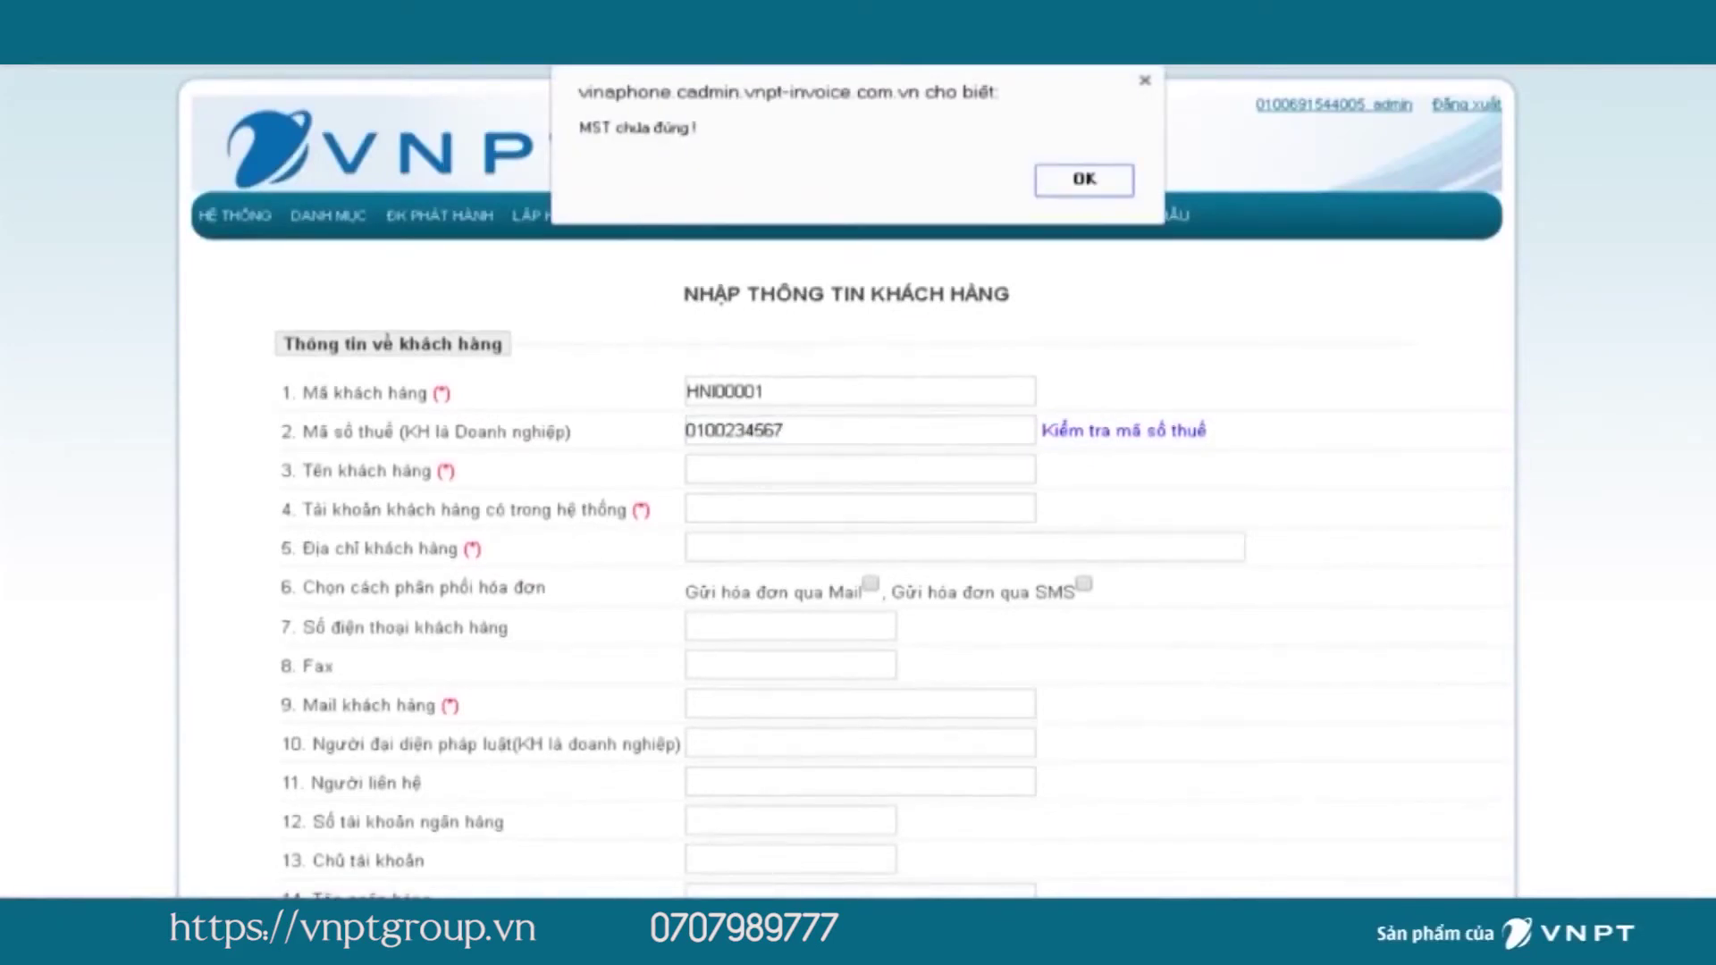
# Dismiss the invalid tax code alert, clear the tax code and enter the customer's name.
pyautogui.press('Return')
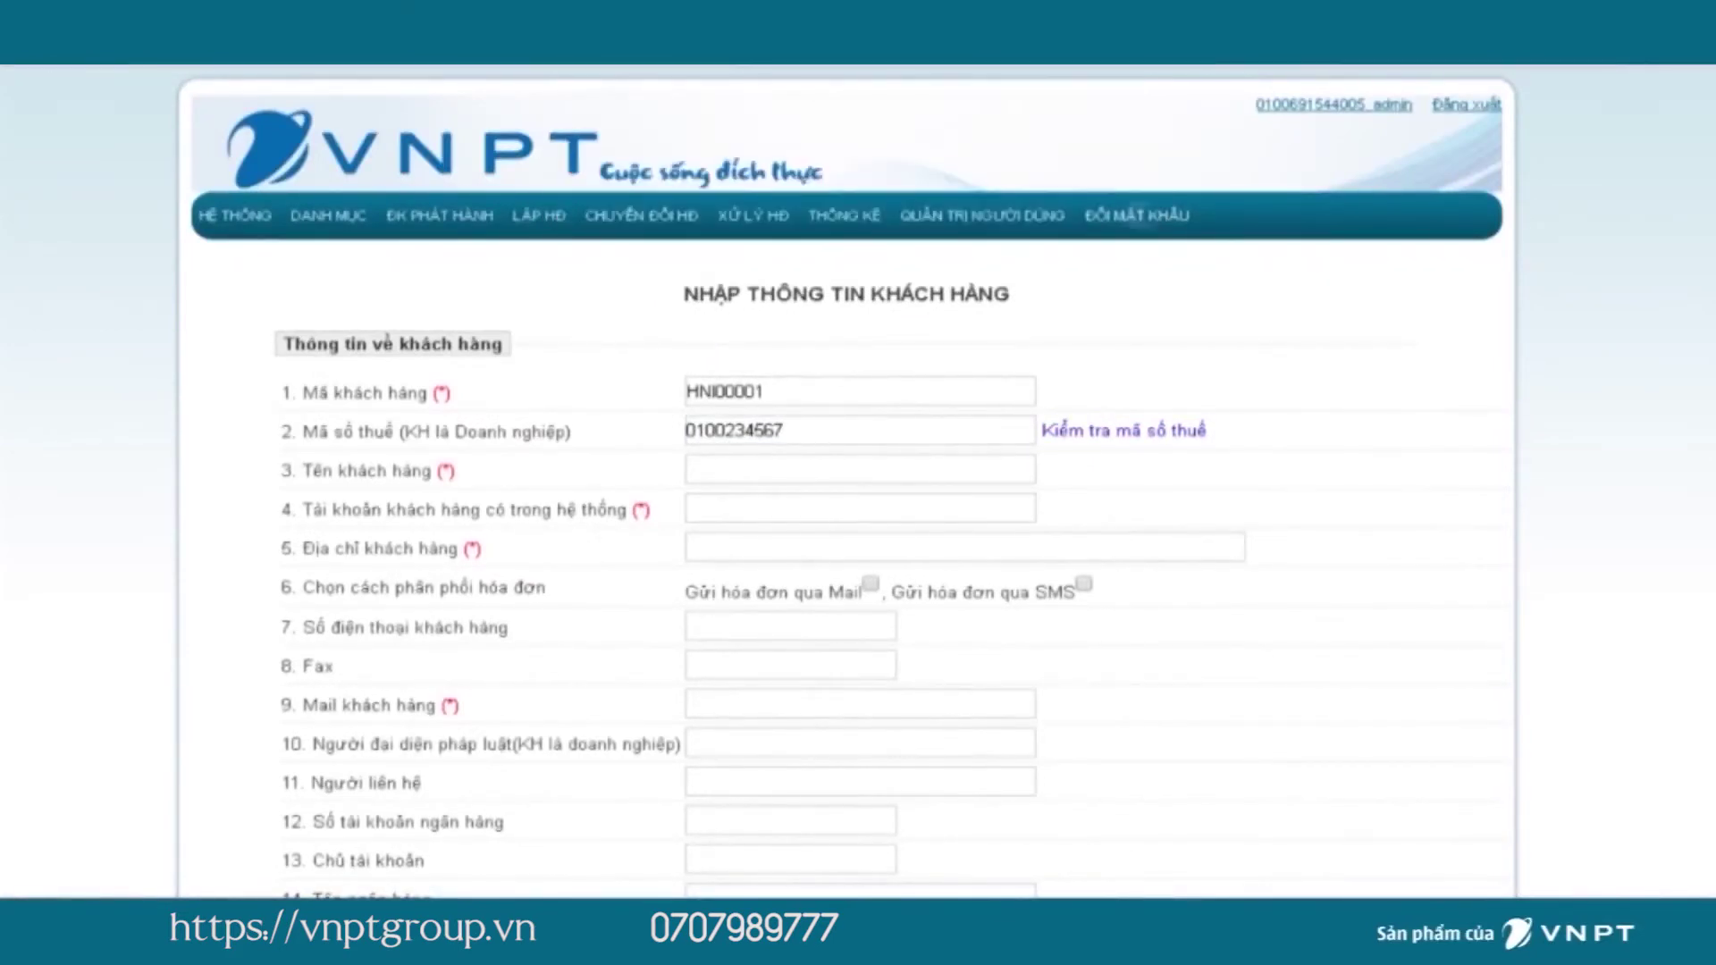
pyautogui.moveTo(784, 430); pyautogui.dragTo(685, 430)
pyautogui.click(784, 429)
pyautogui.press('BackSpace')
pyautogui.press('Tab')
pyautogui.write('Trần FV')
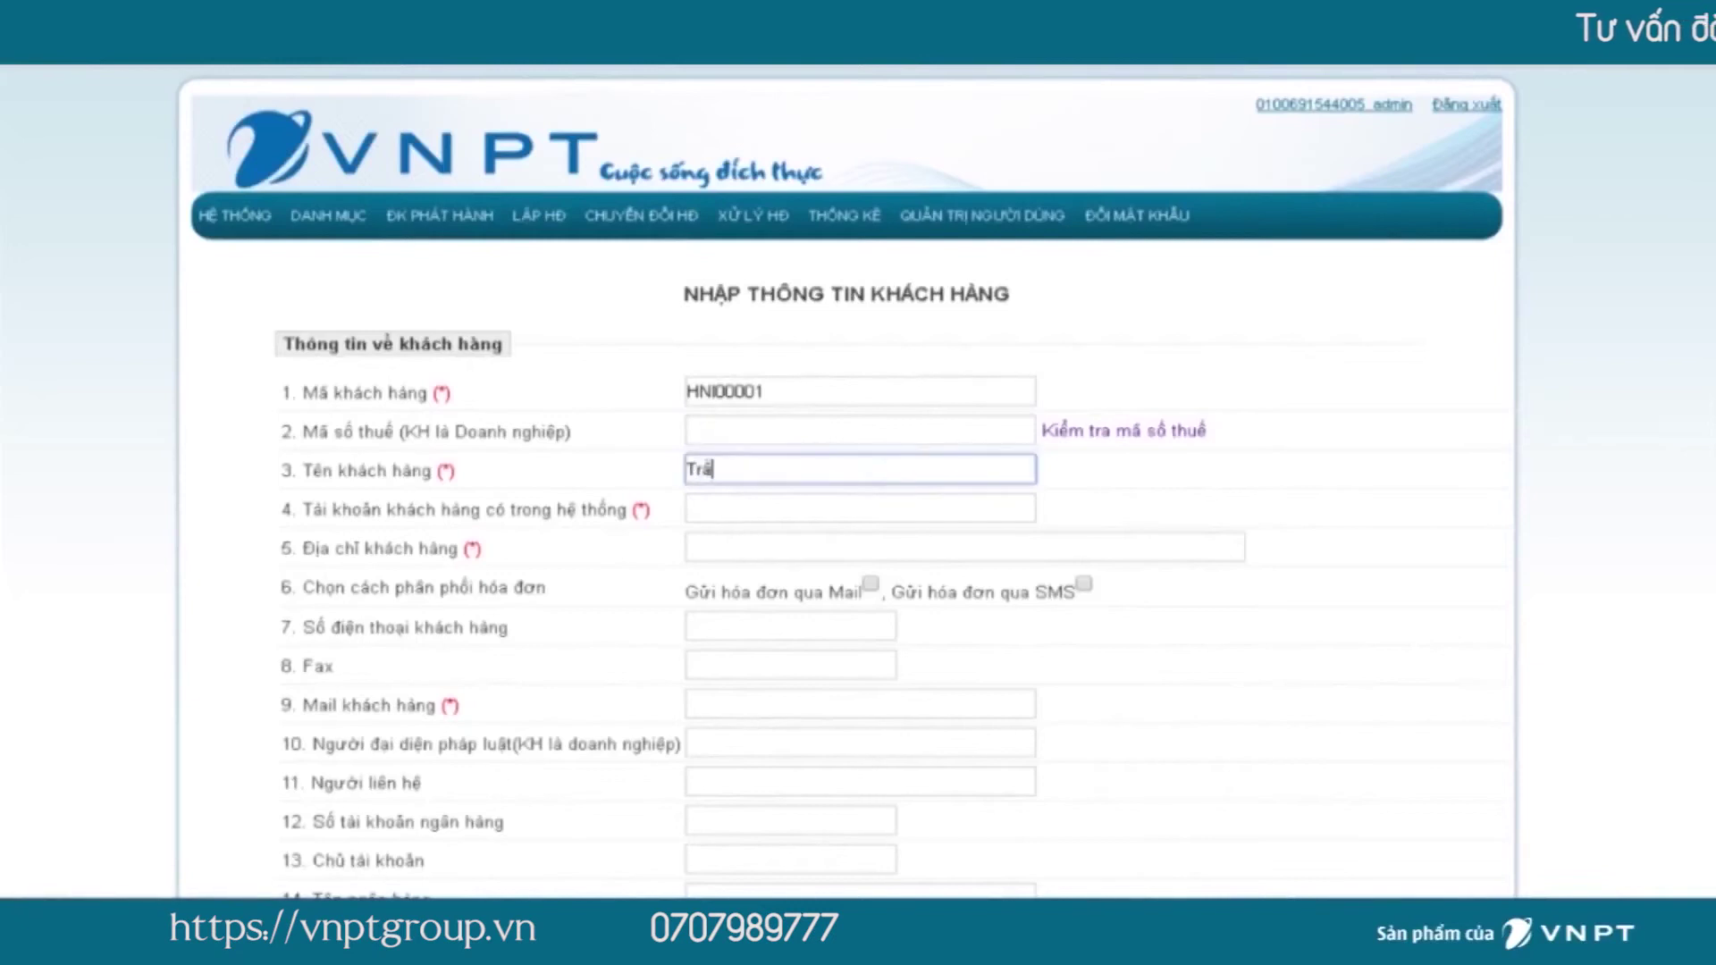
pyautogui.press('BackSpace')
pyautogui.press('BackSpace')
pyautogui.write('Văn A')
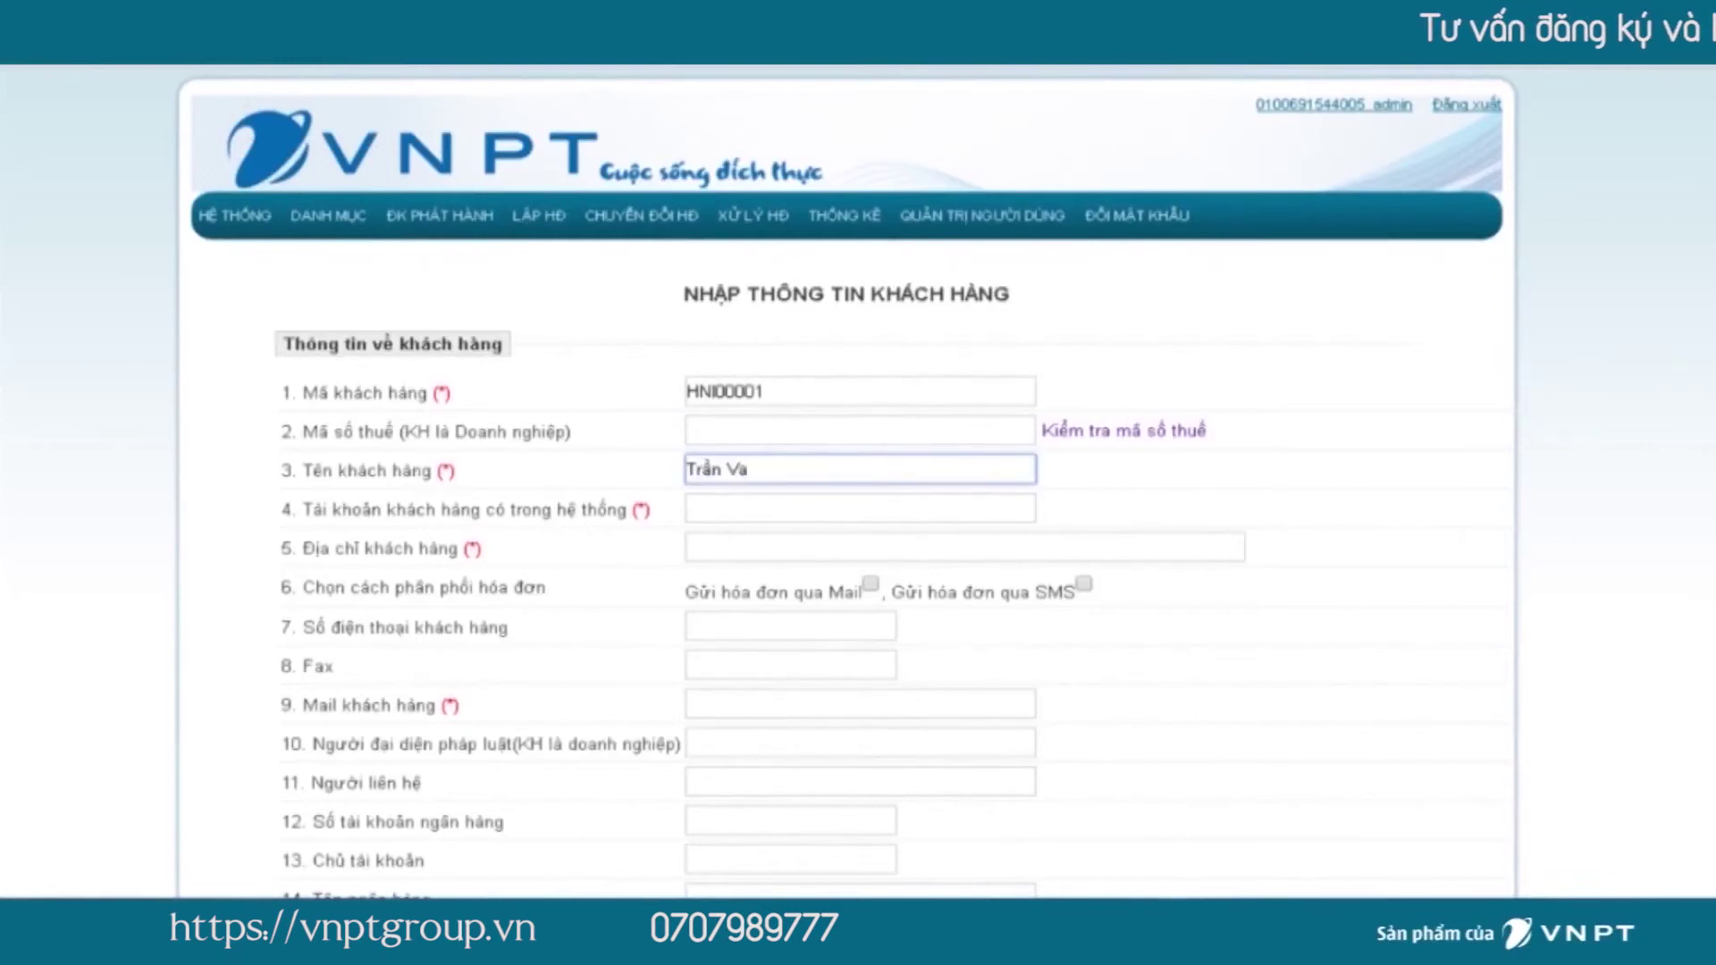
# Fill in the customer's system account, address and e-mail, then save the customer.
pyautogui.click(860, 507)
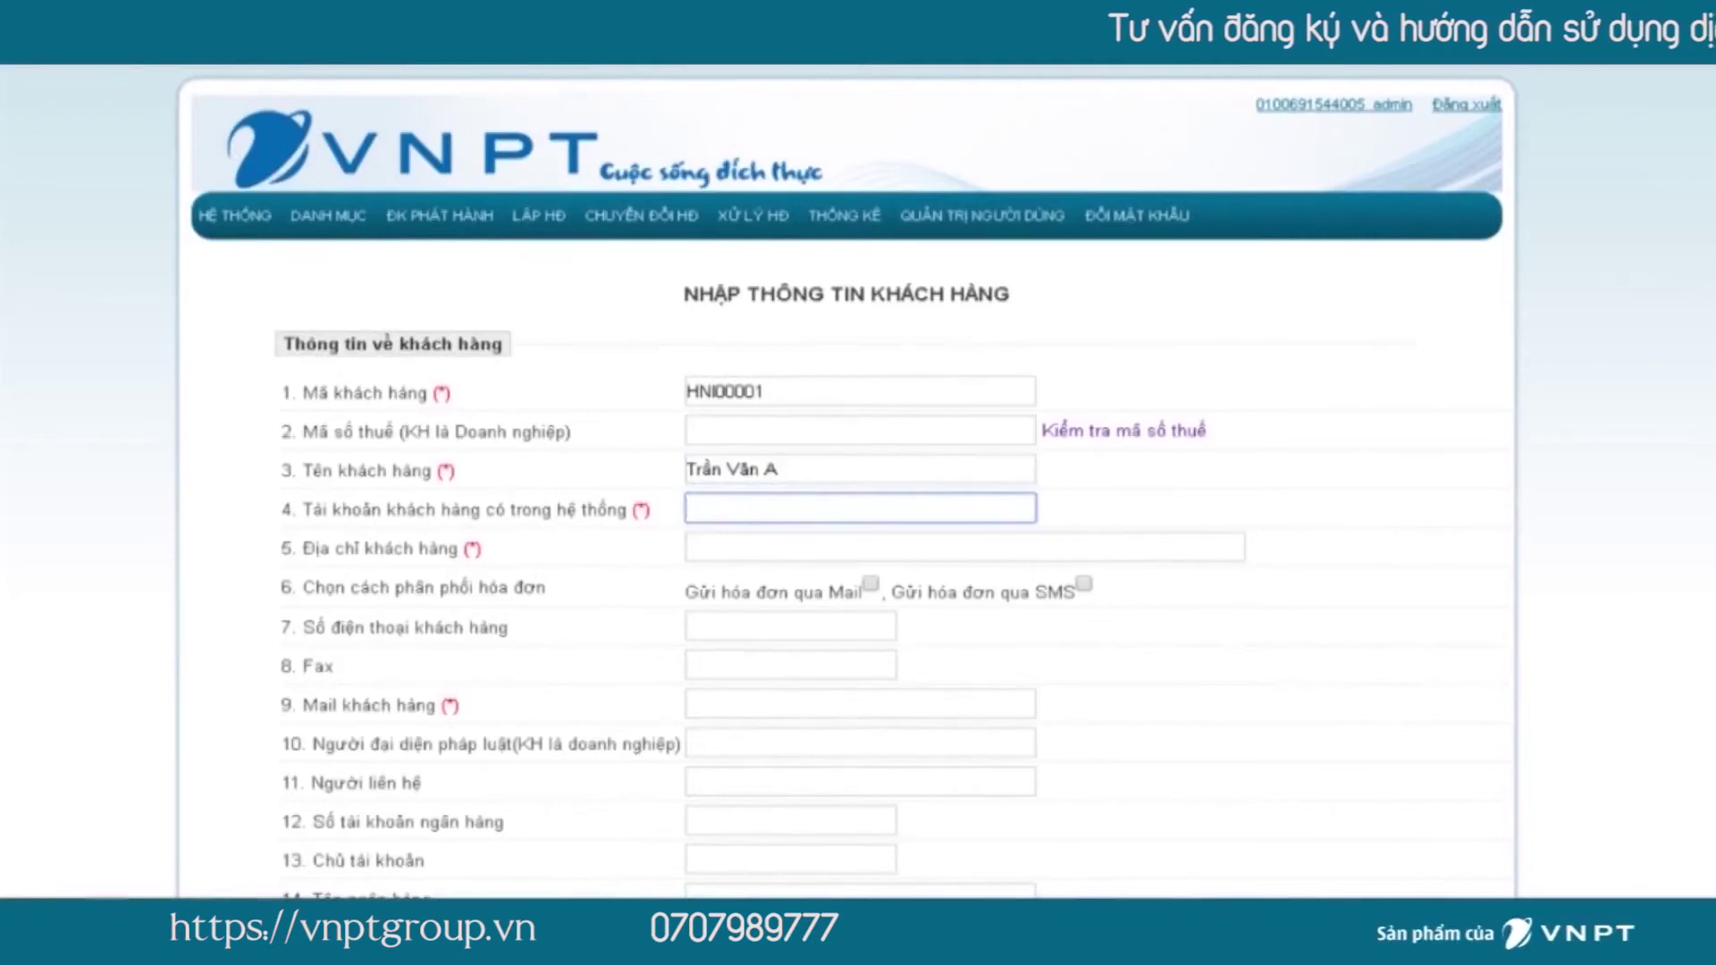
pyautogui.write('HNI0001')
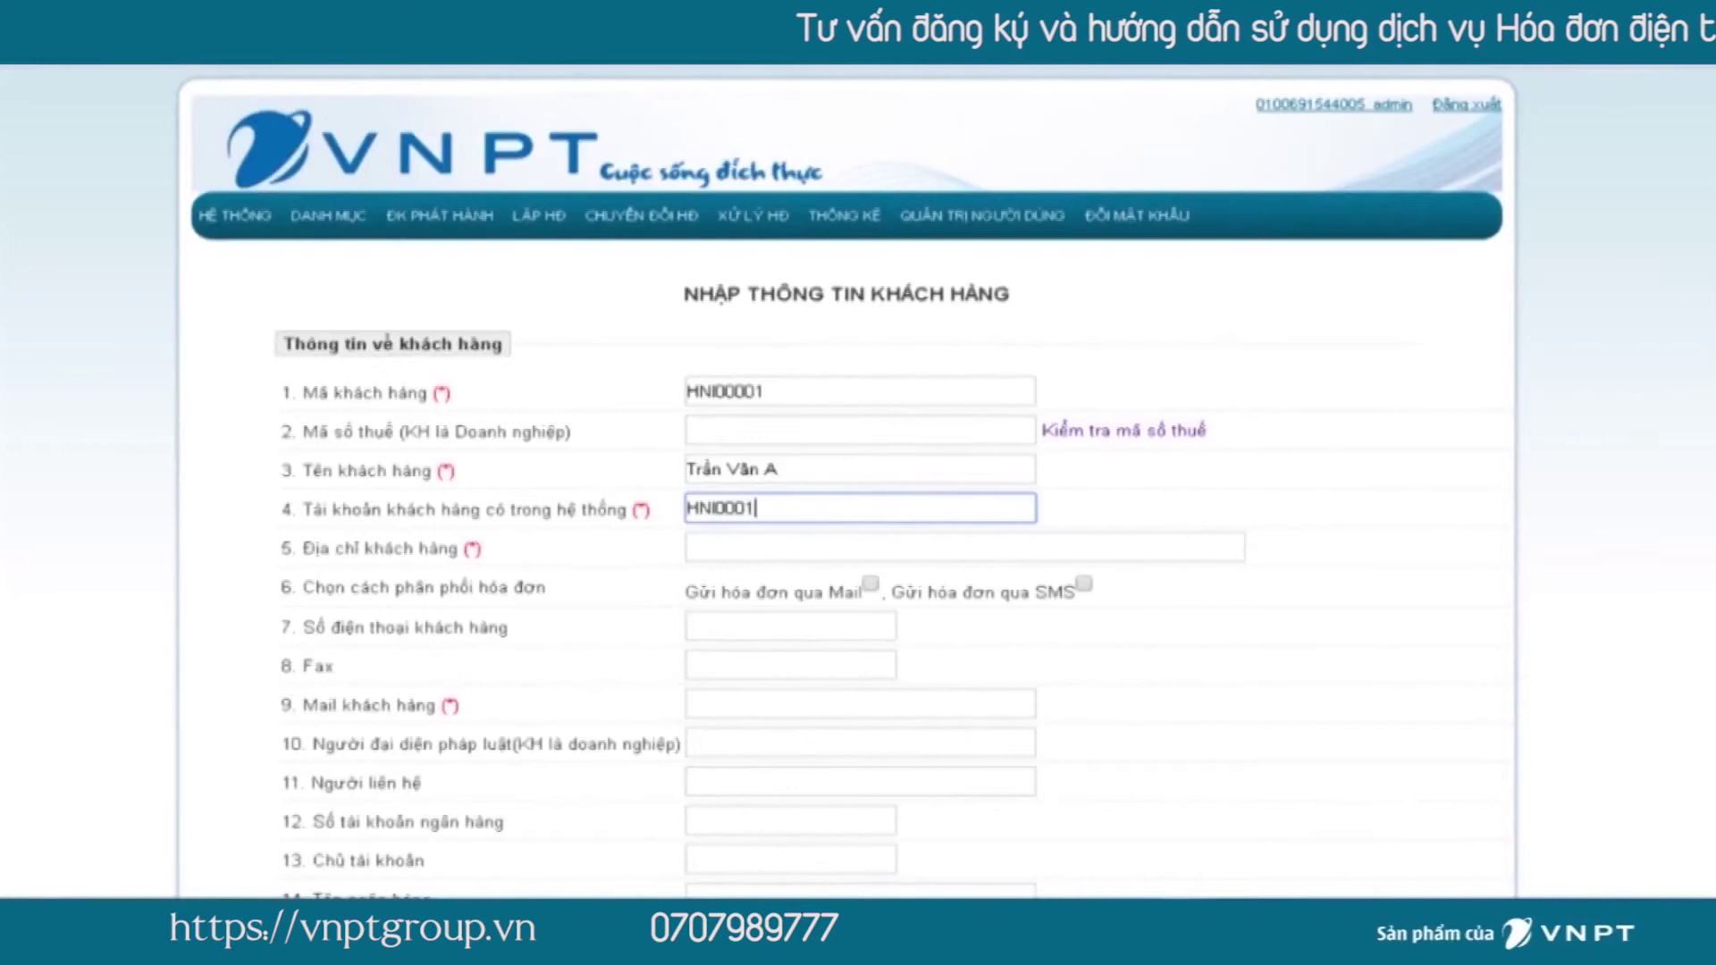
pyautogui.click(715, 546)
pyautogui.write('Cầu Giấy, ')
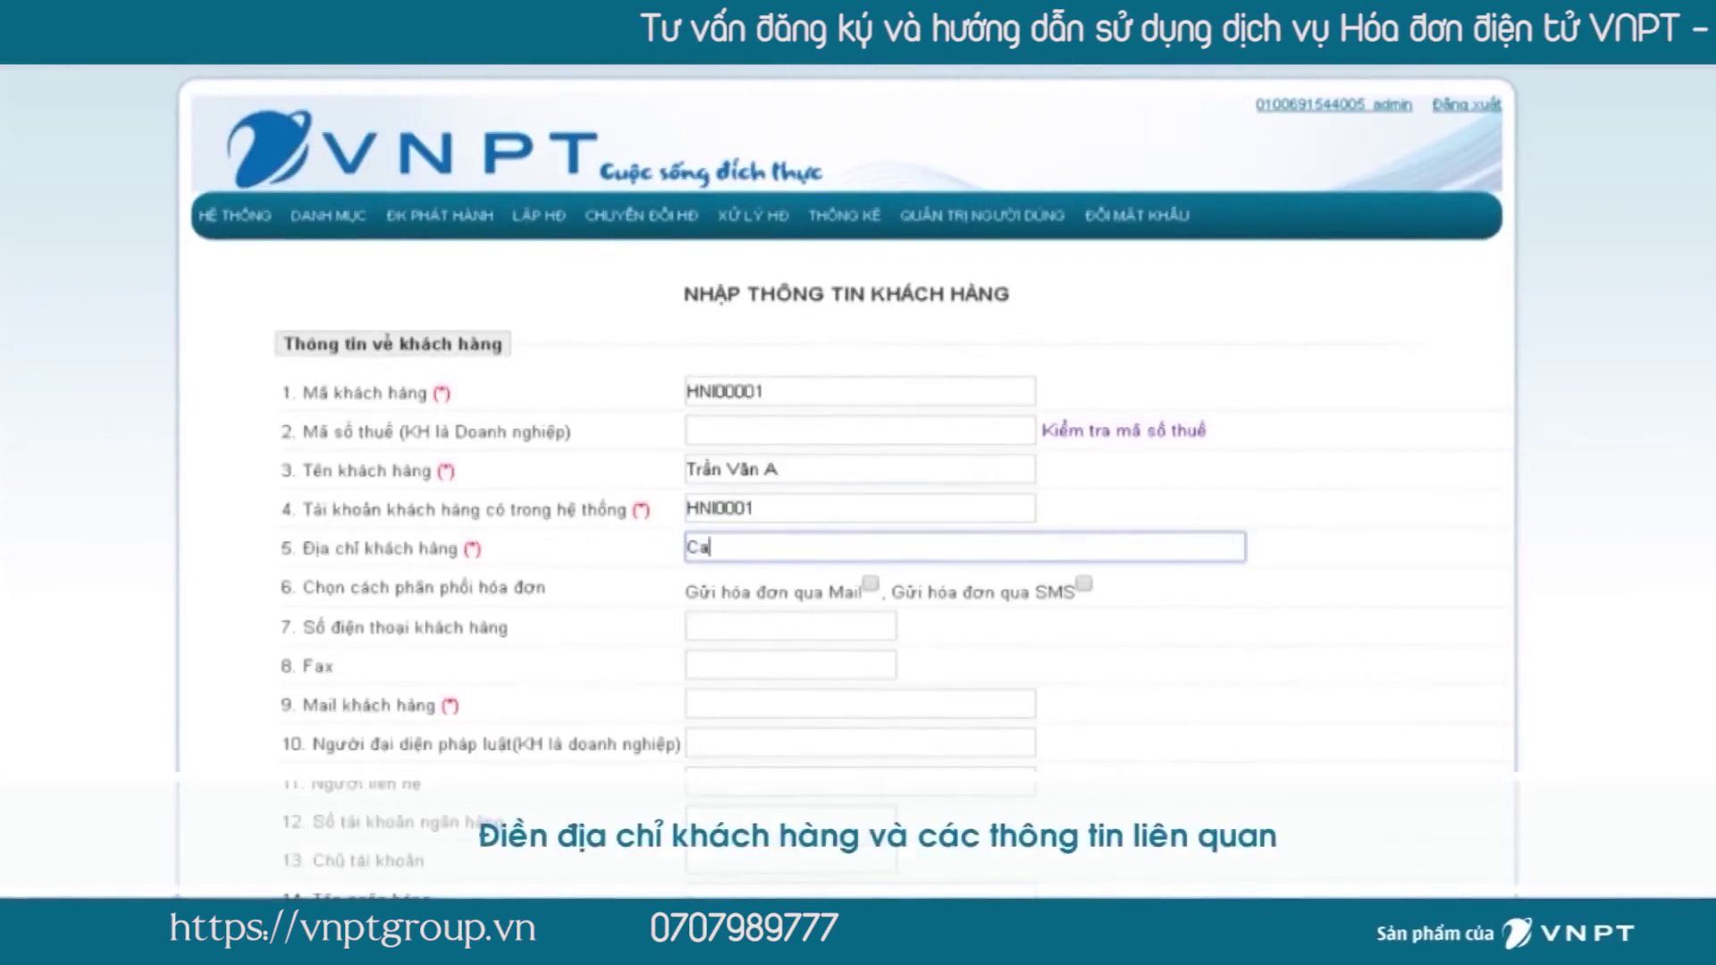
pyautogui.write('Hà Nội')
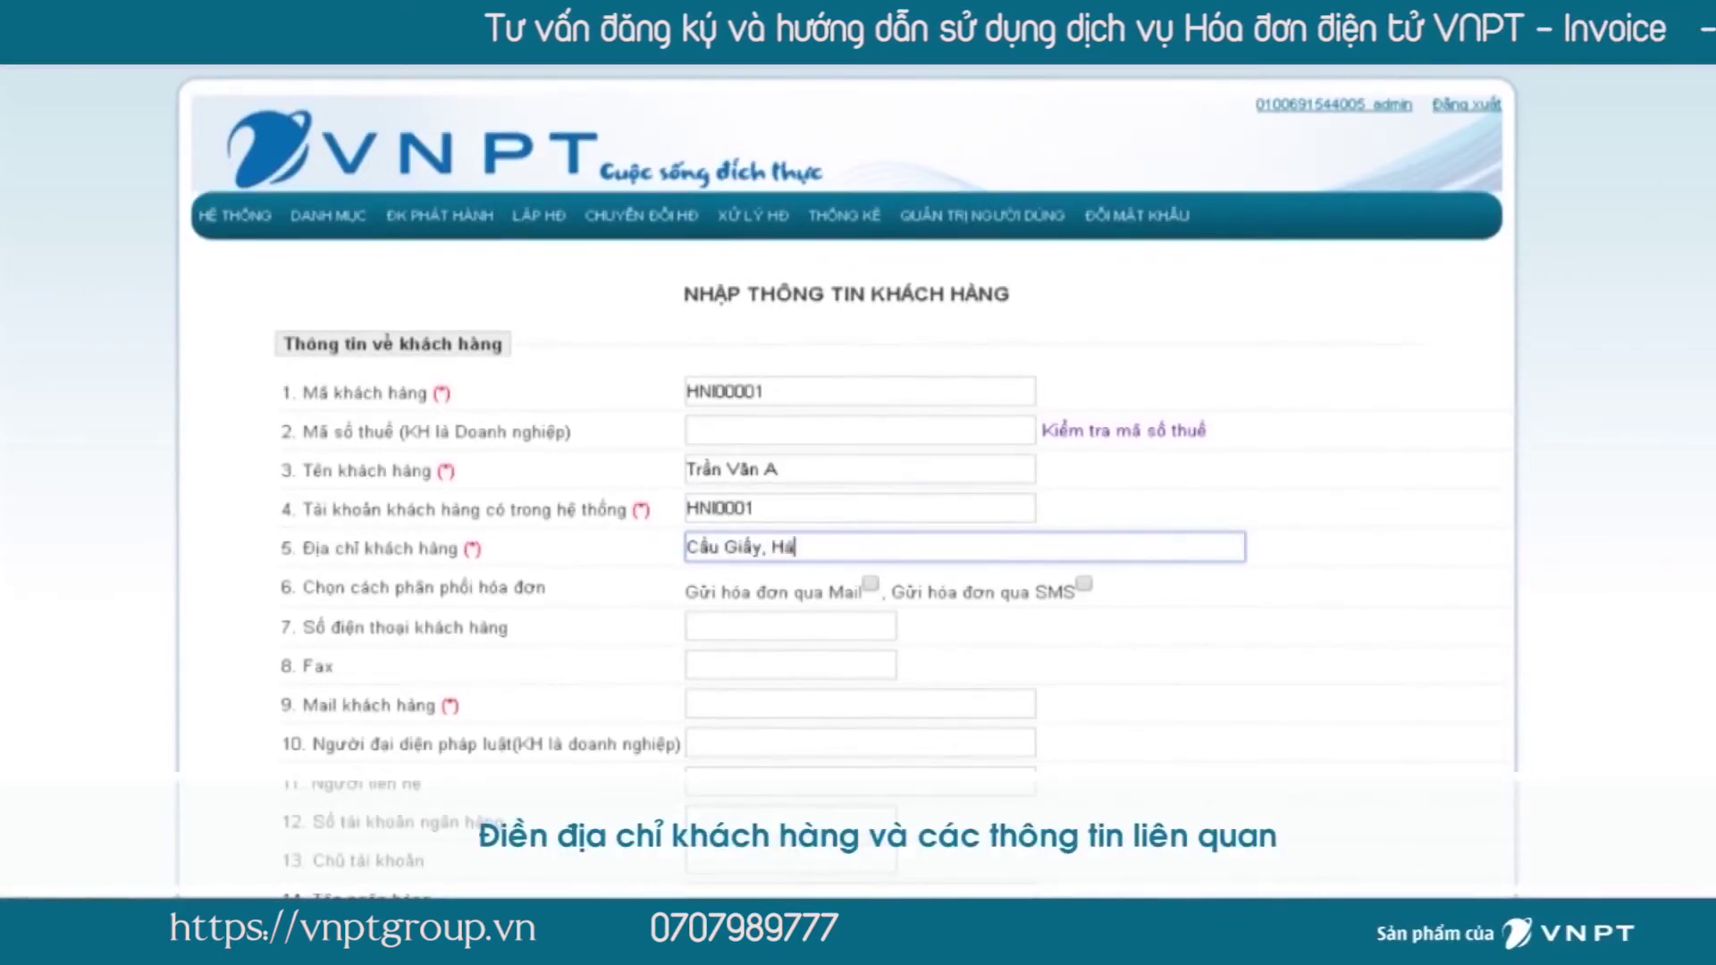
pyautogui.click(790, 625)
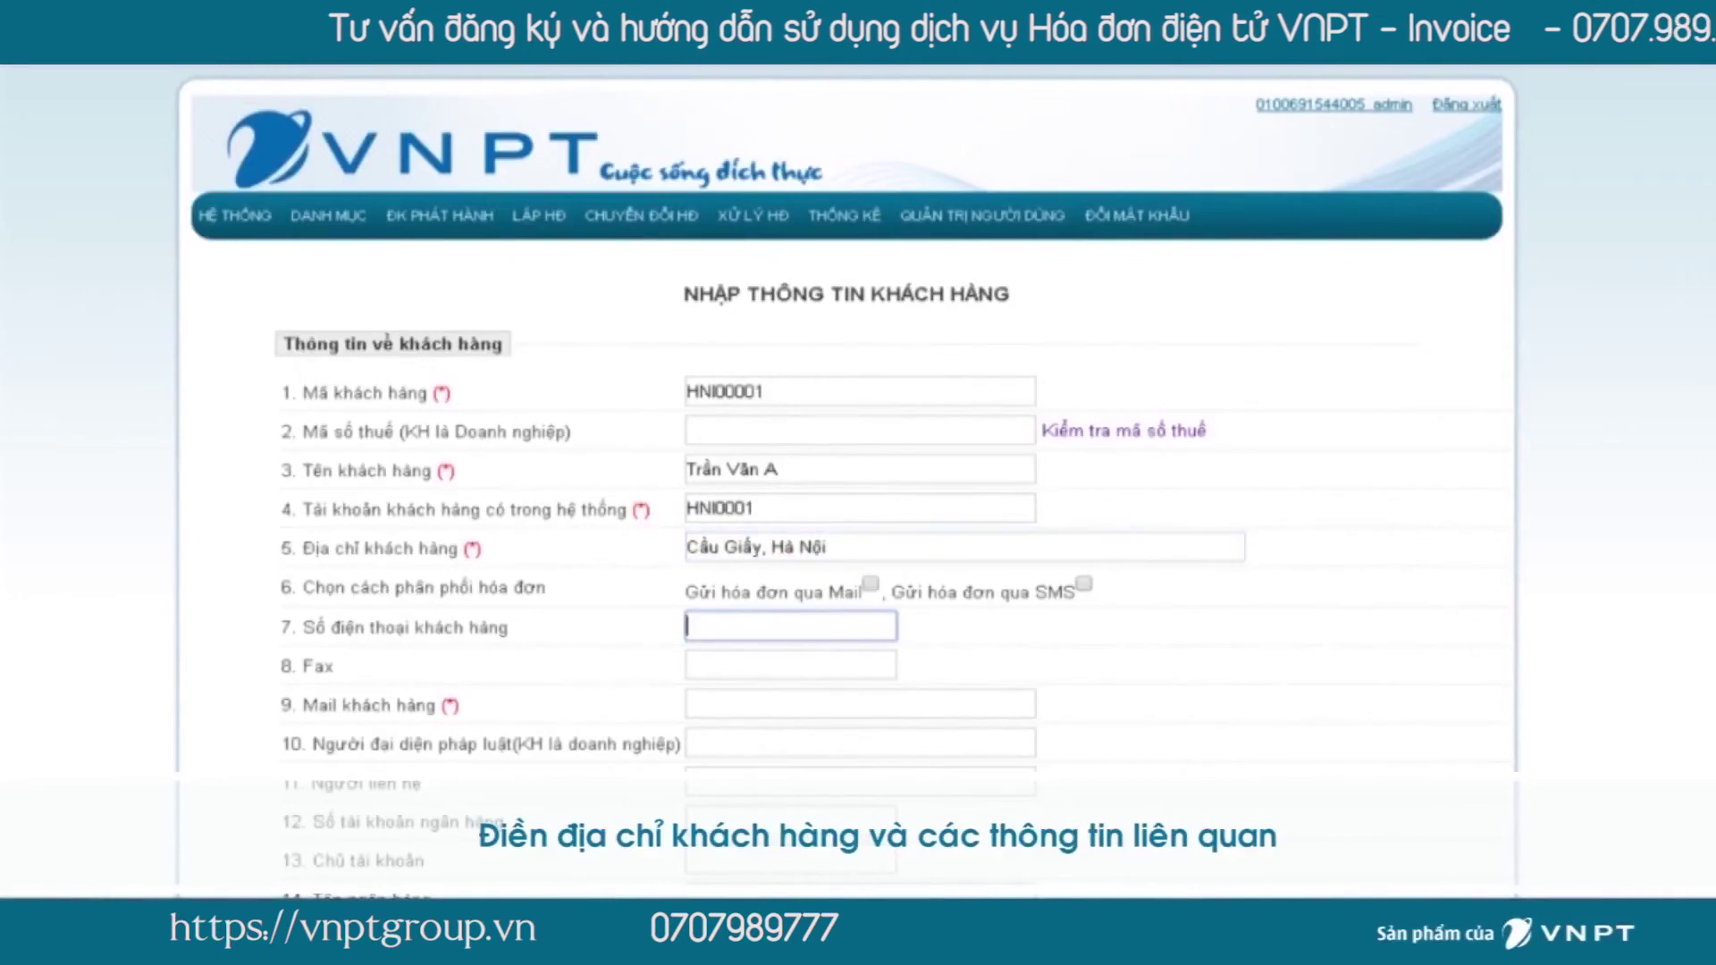
pyautogui.scroll(-2, 840, 482)
pyautogui.click(858, 552)
pyautogui.write('abc@gmail.com')
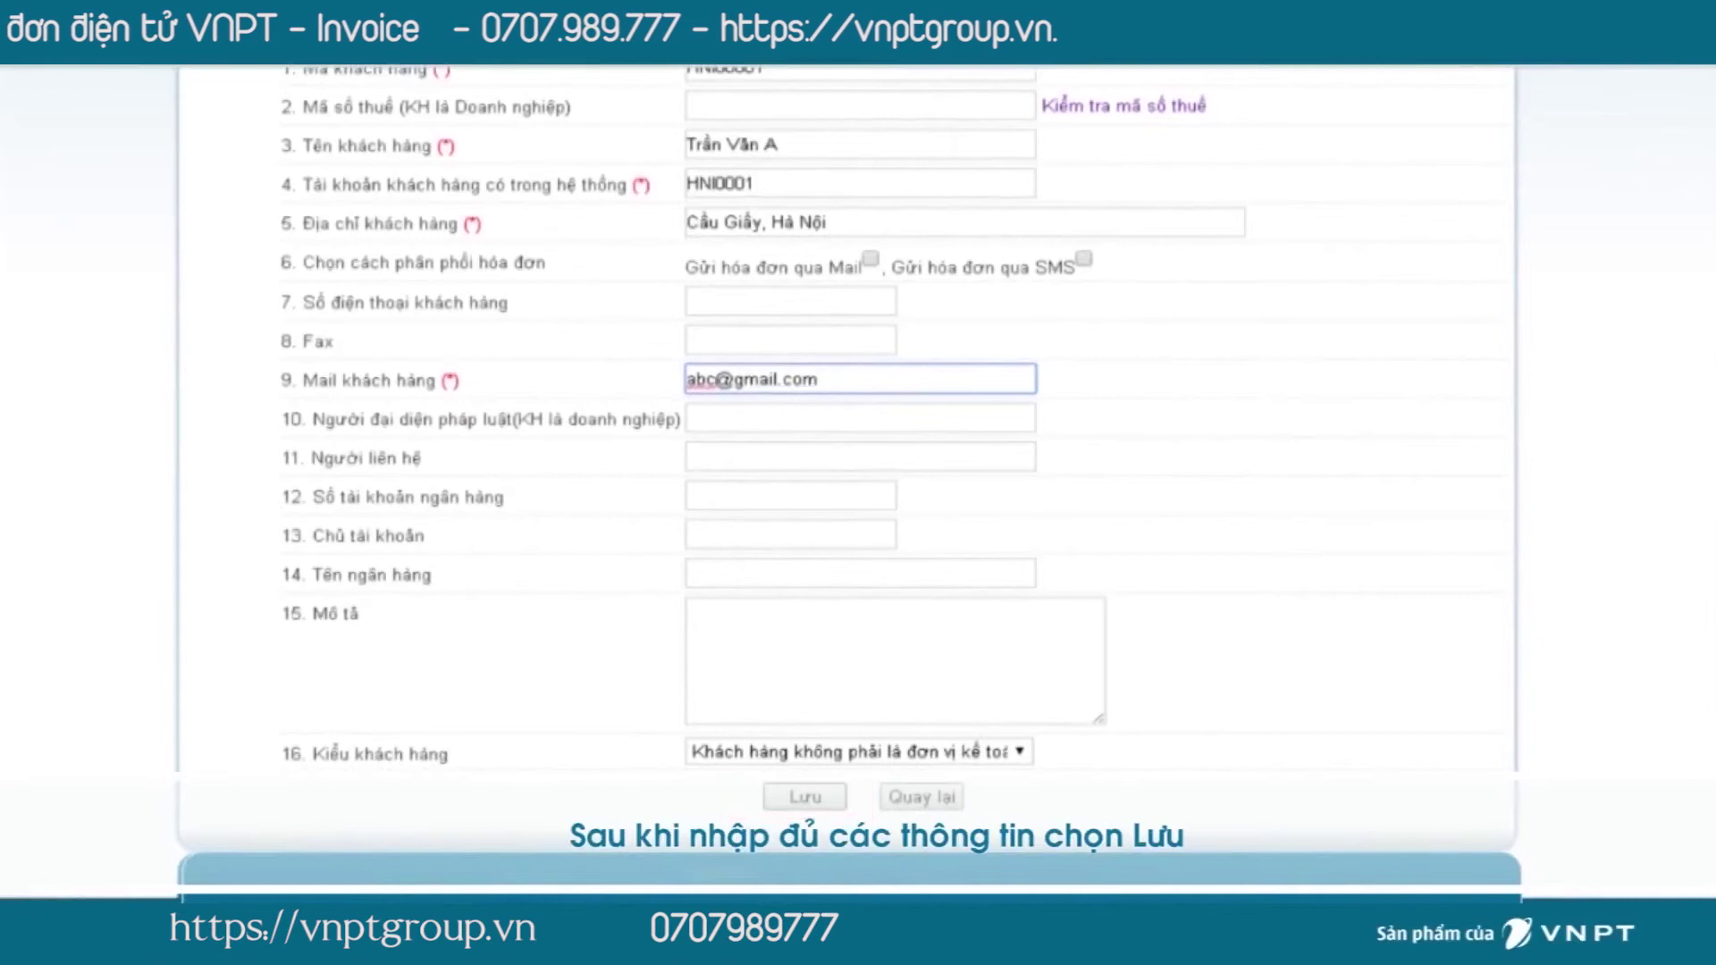
pyautogui.press('Return')
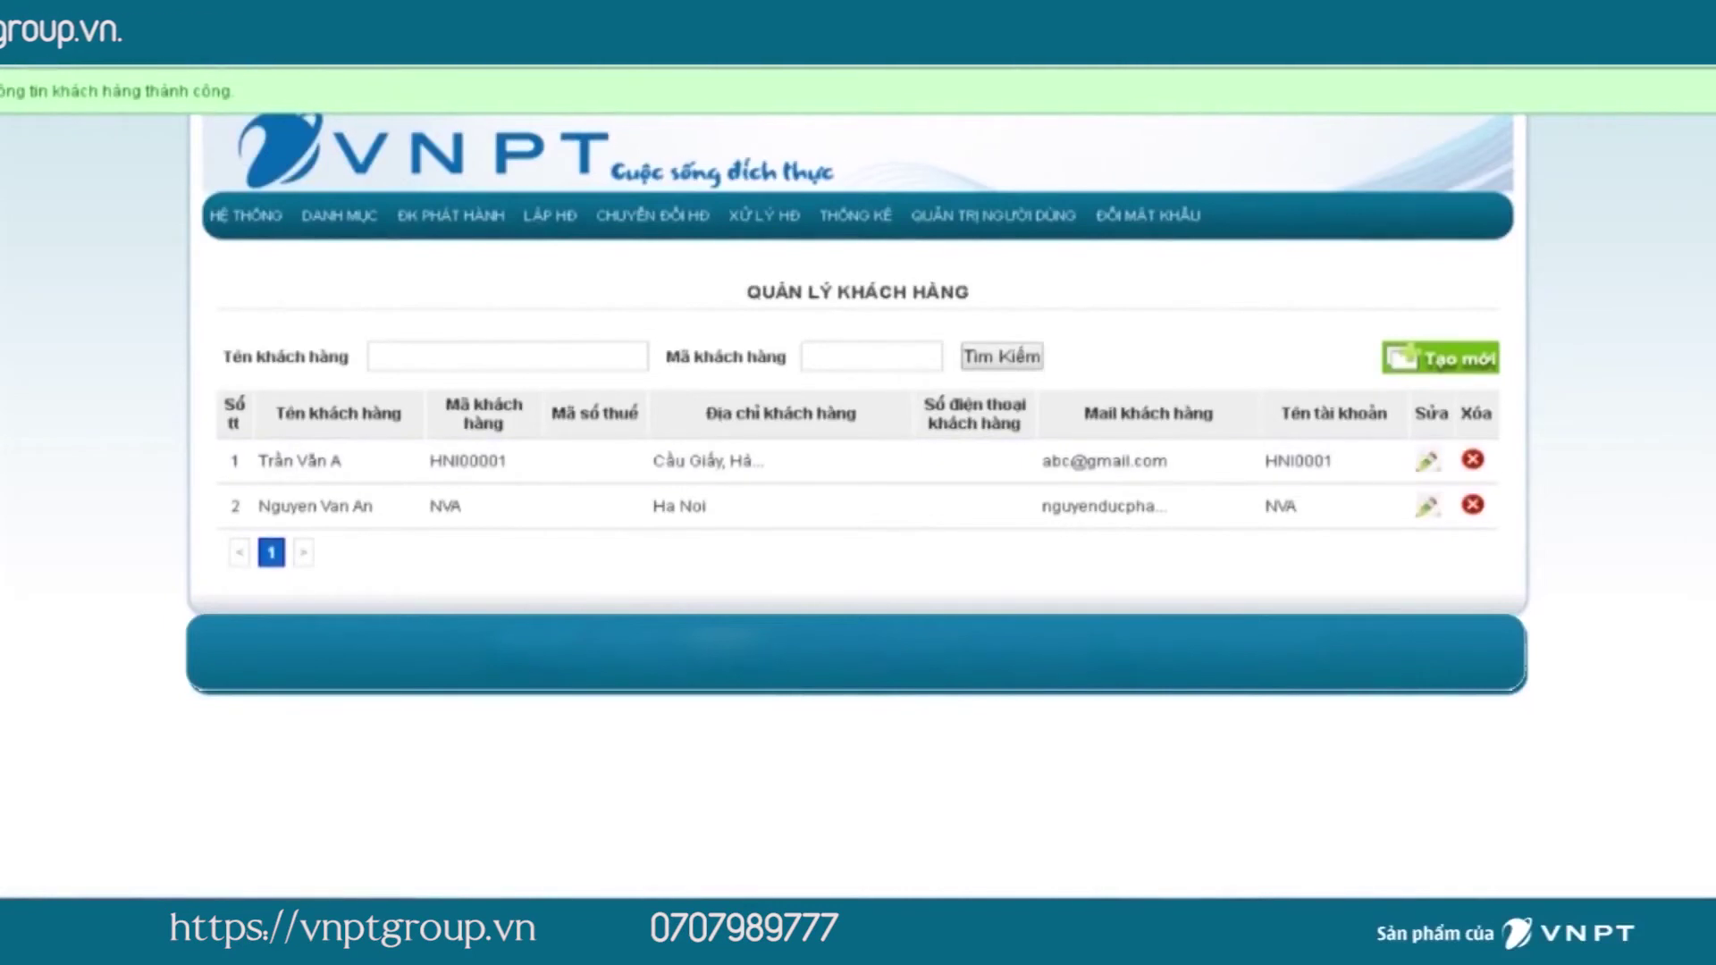
# Search customers by the new customer's code and open it for editing.
pyautogui.click(871, 355)
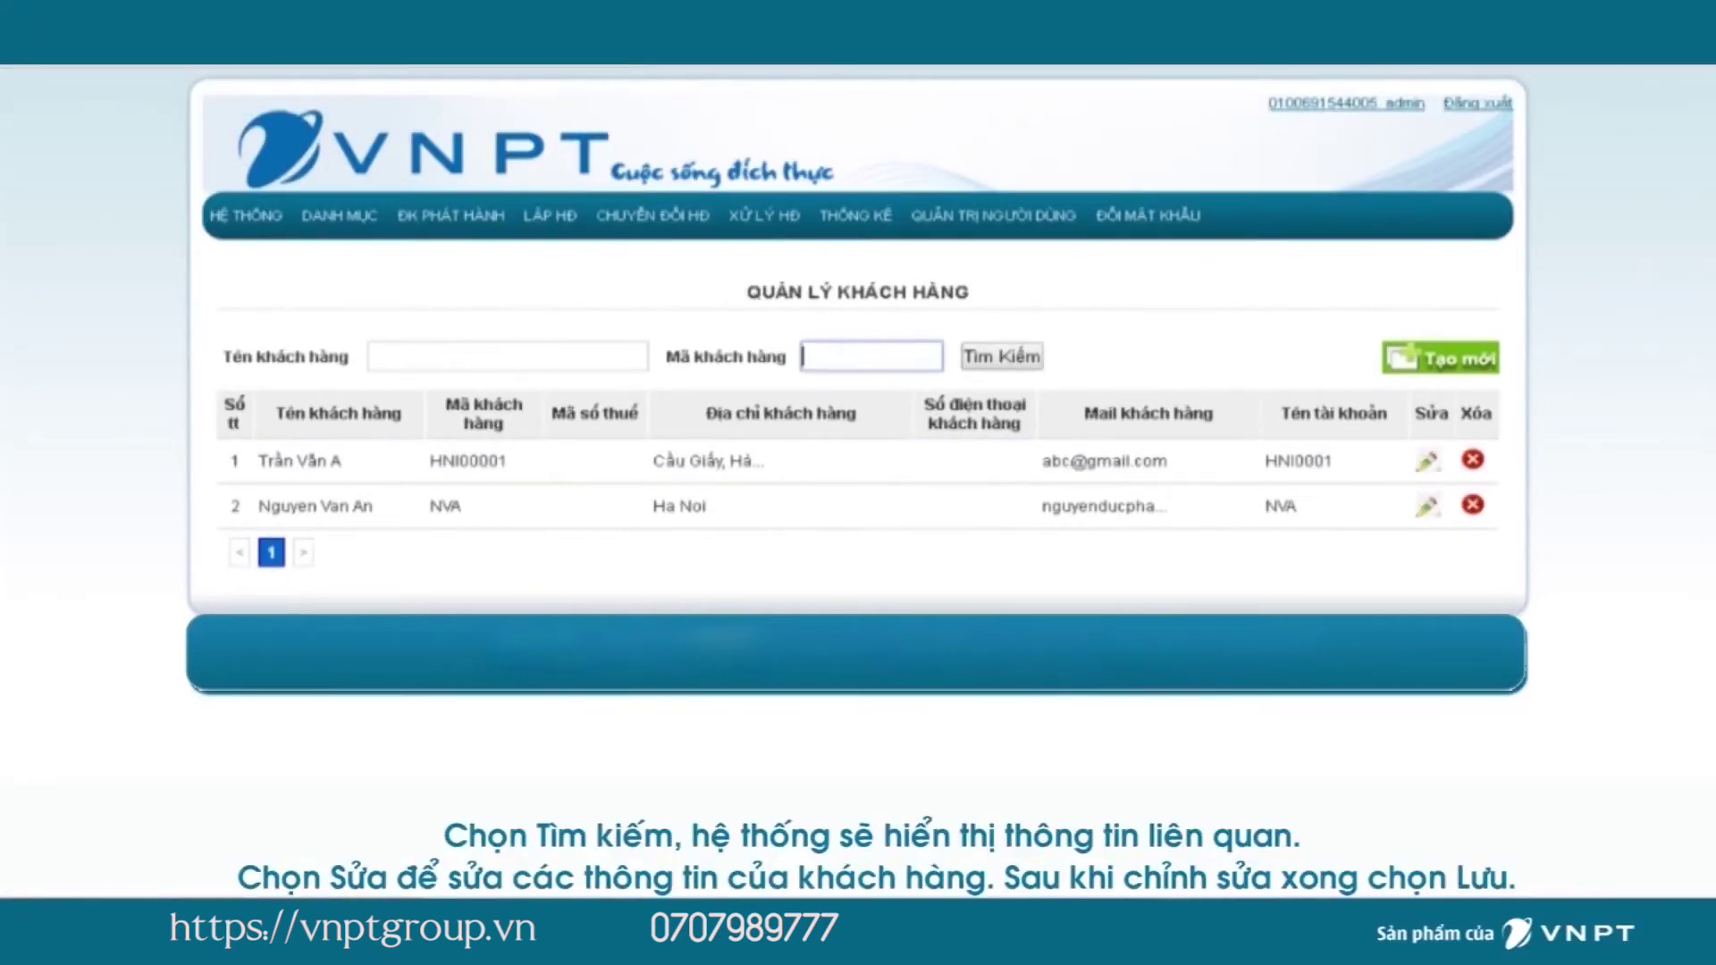
pyautogui.write('HNI00001')
pyautogui.press('Return')
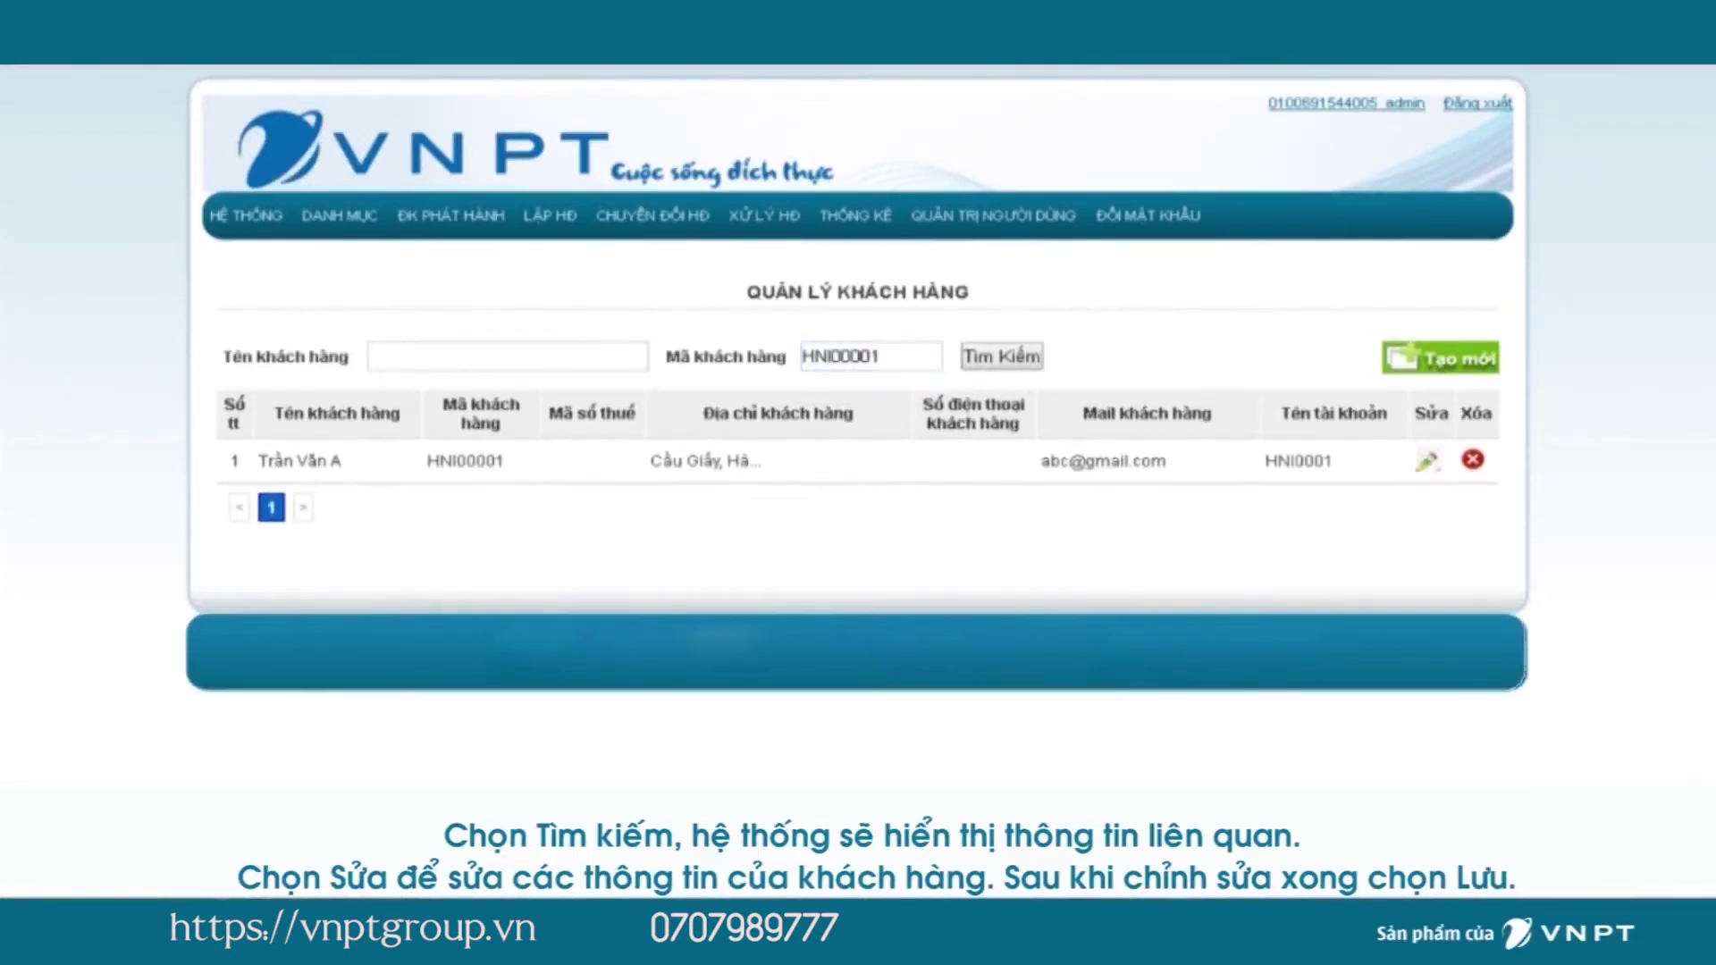
pyautogui.scroll(-3, 845, 483)
# Set the bank name to Ngân hàng Agribank and save the customer.
pyautogui.click(860, 752)
pyautogui.write('Ngan')
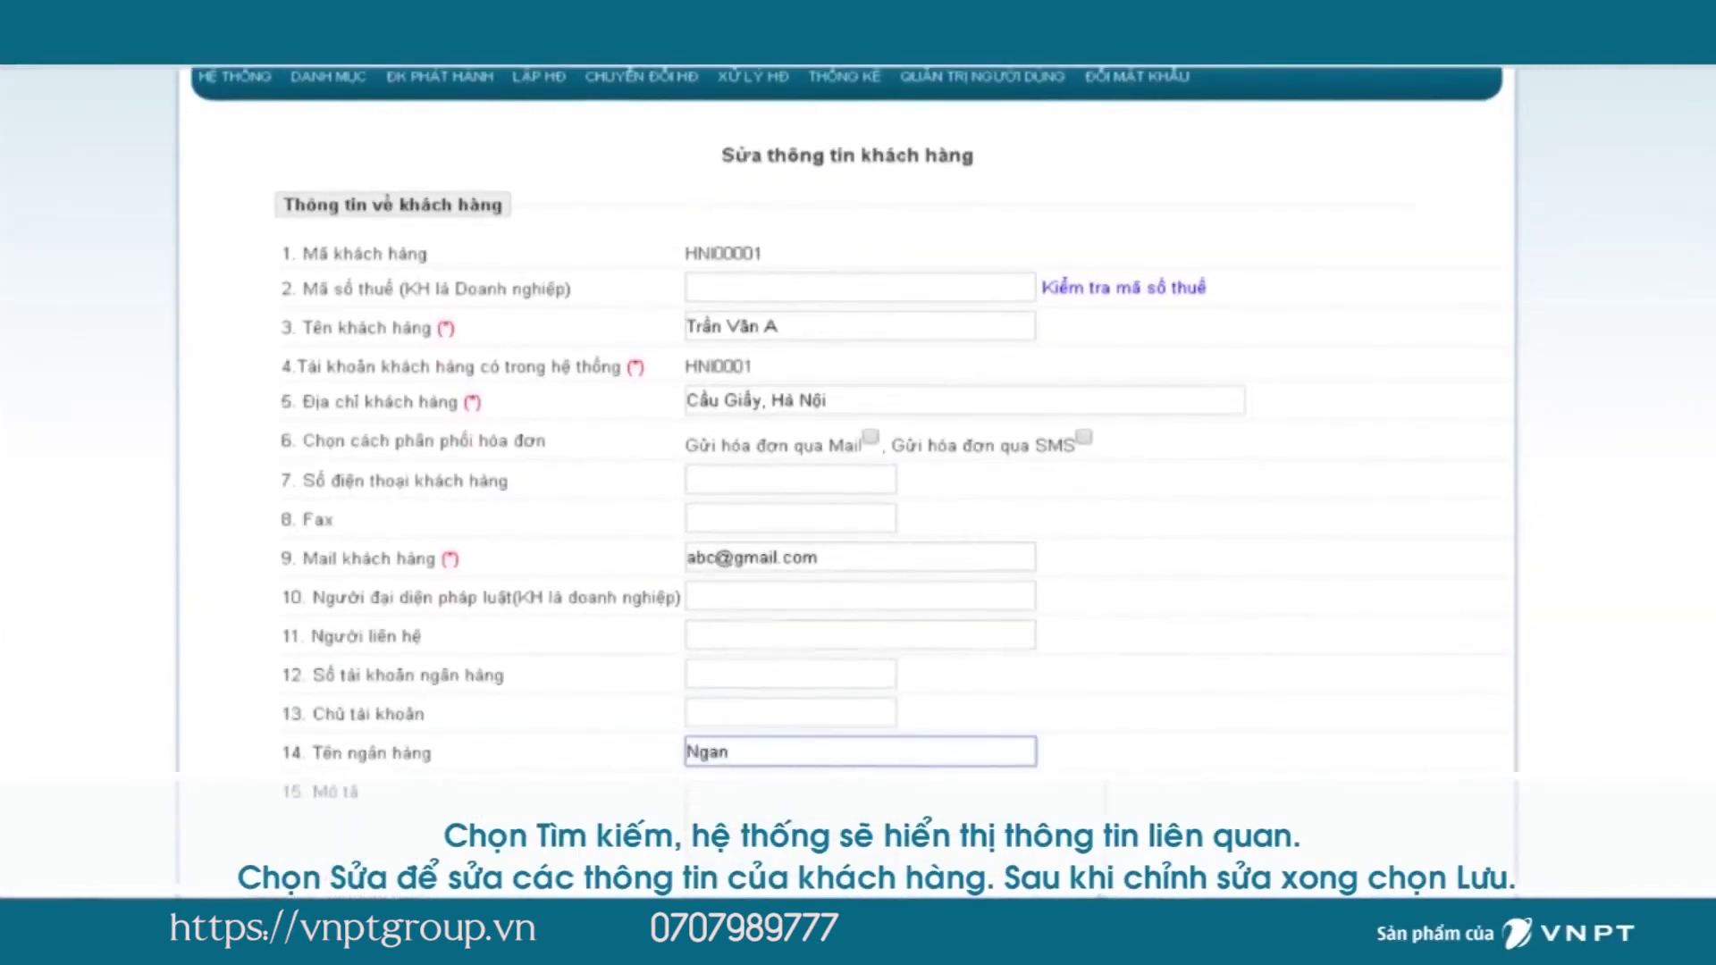
pyautogui.press('BackSpace')
pyautogui.press('BackSpace')
pyautogui.press('BackSpace')
pyautogui.write('ân há')
pyautogui.write('ng Agribank')
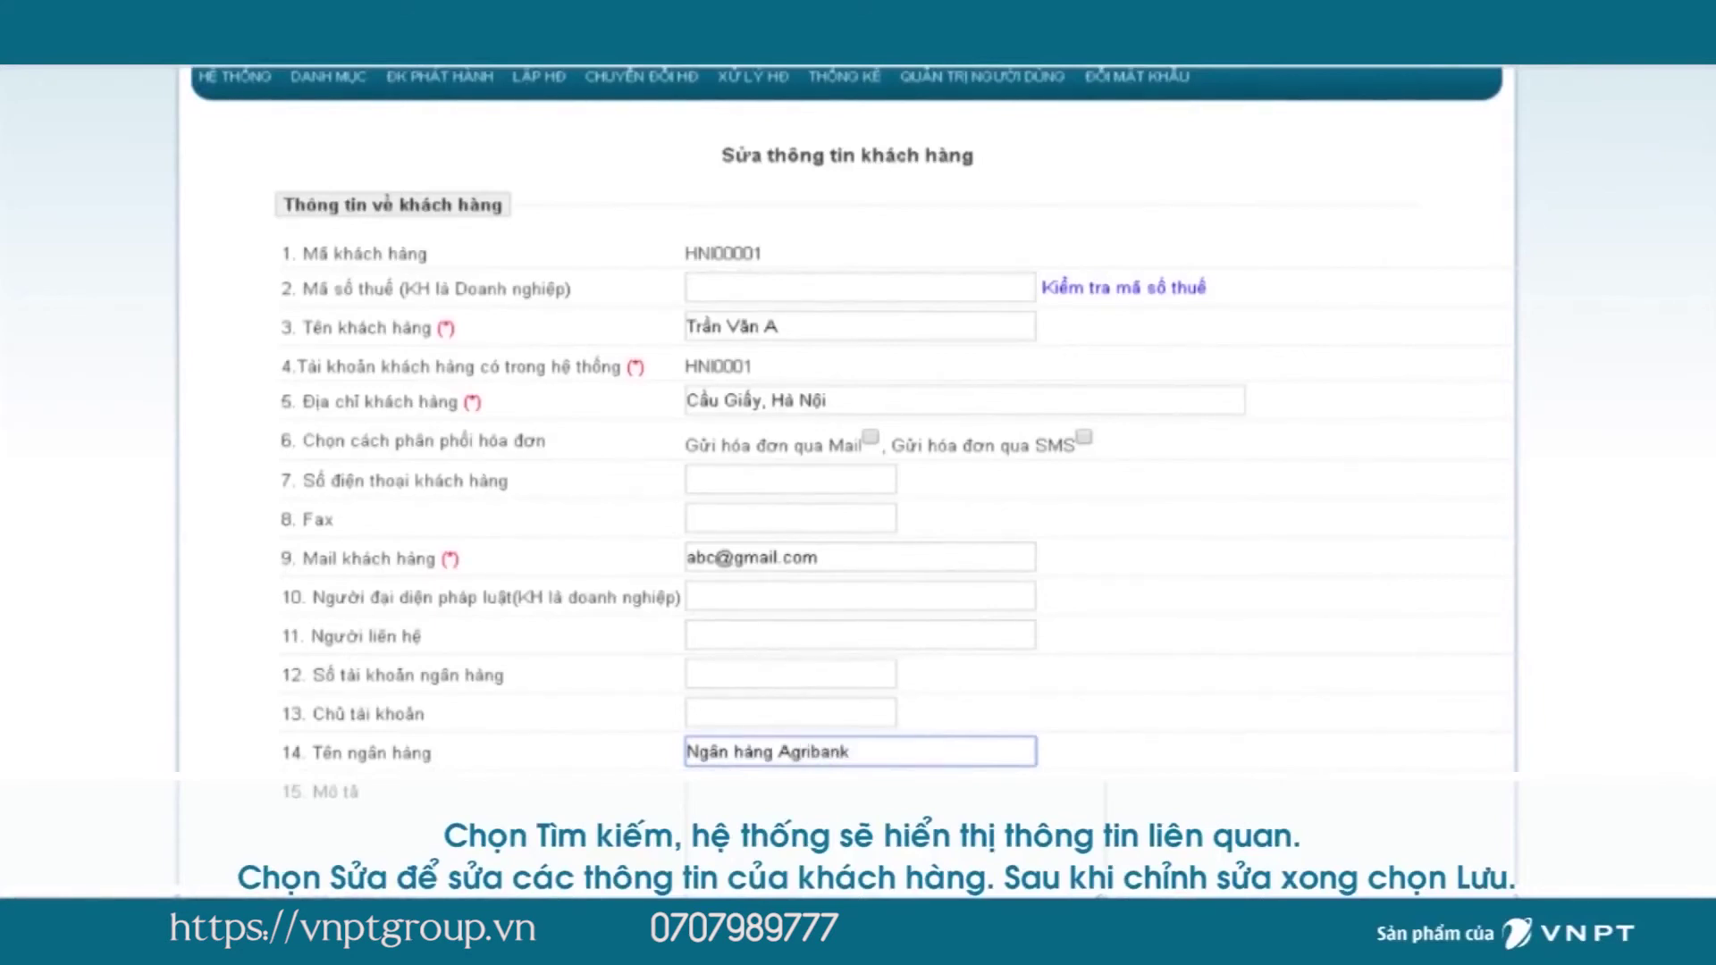
pyautogui.scroll(-3, 847, 420)
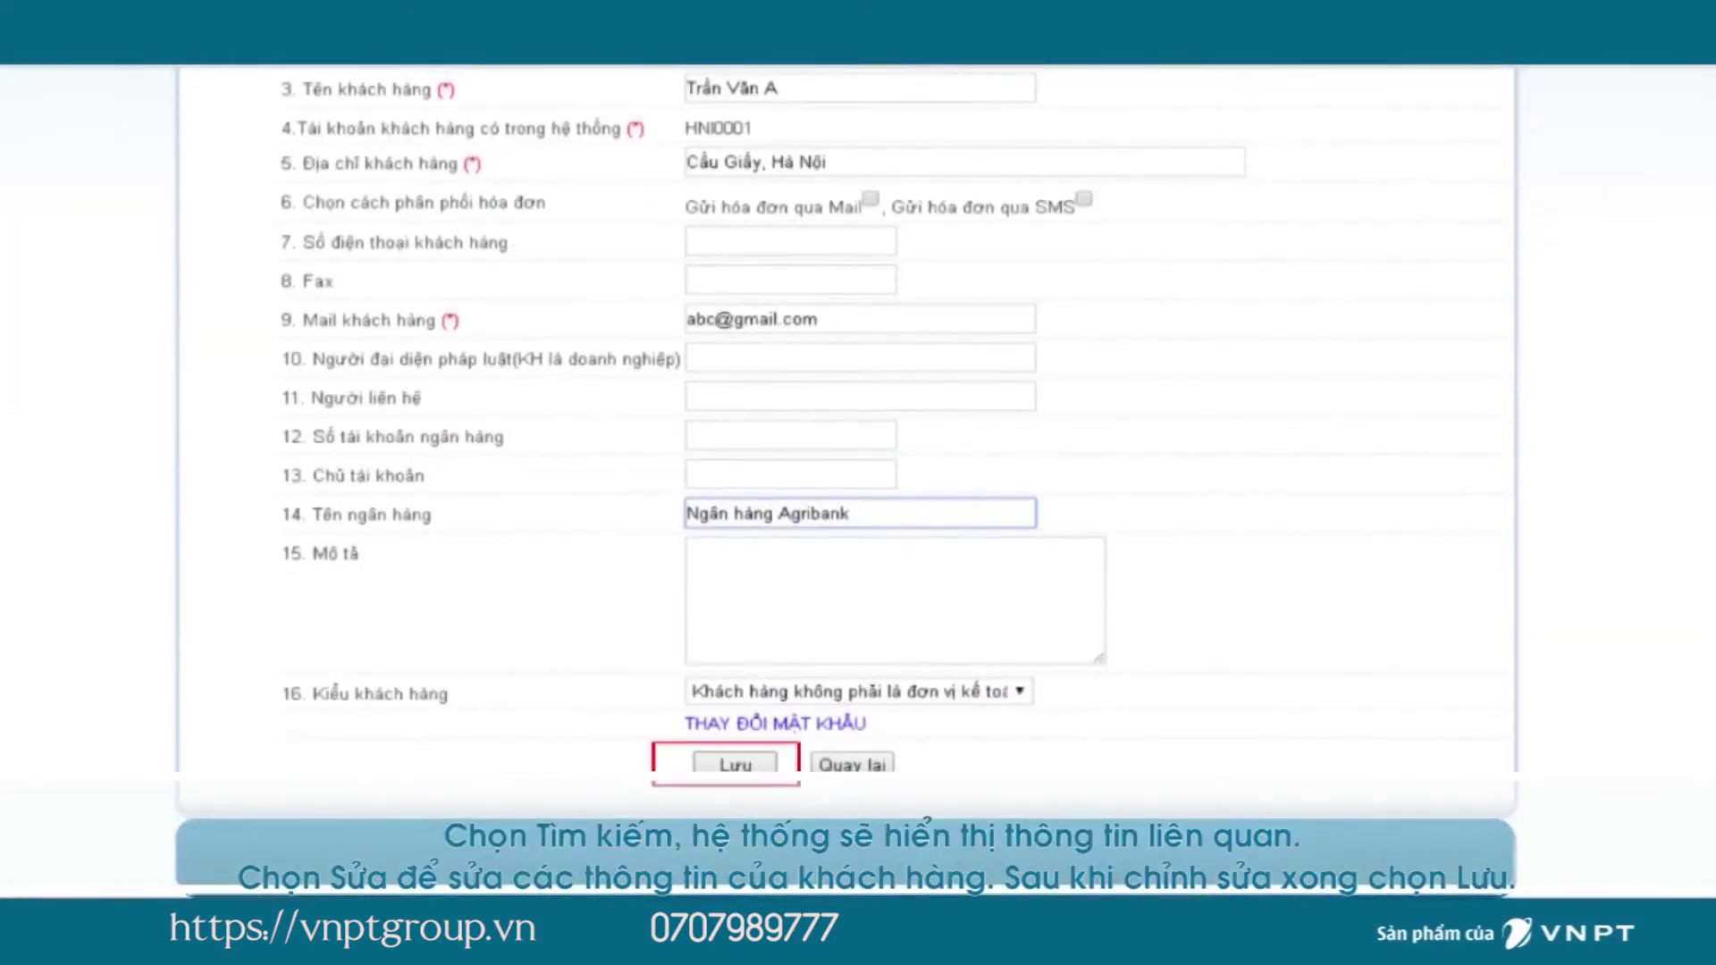
pyautogui.click(735, 764)
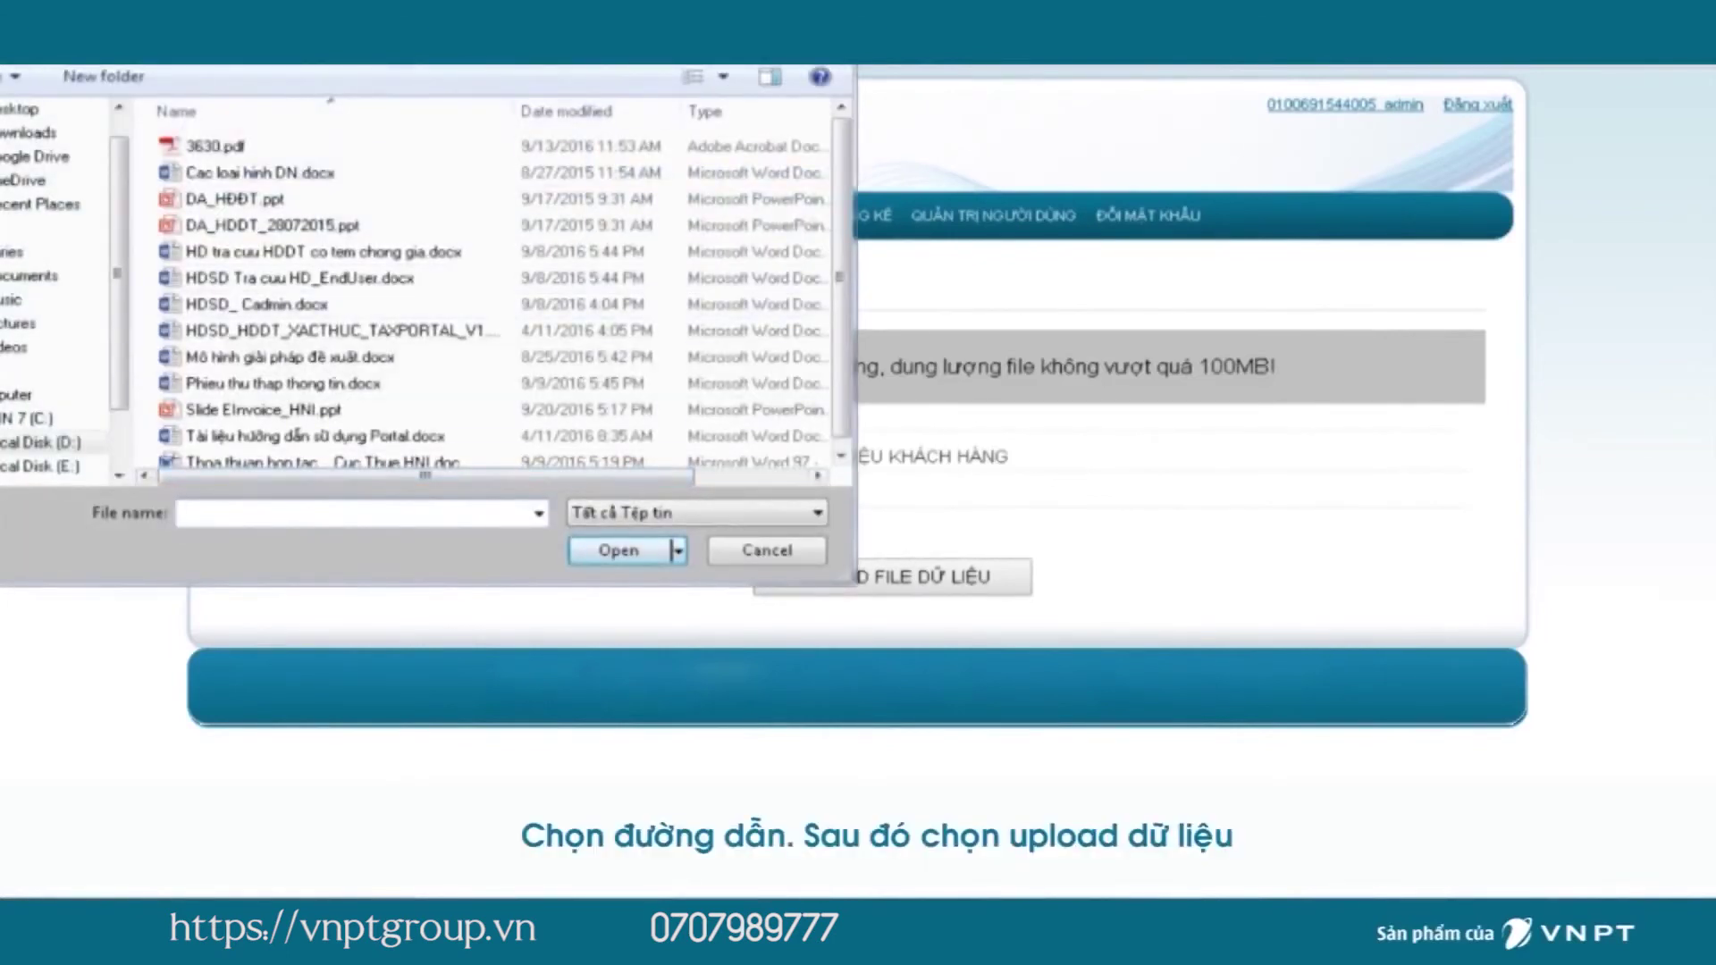
# Cancel the file upload dialog and go to Nhân viên under Danh mục.
pyautogui.scroll(-1, 492, 295)
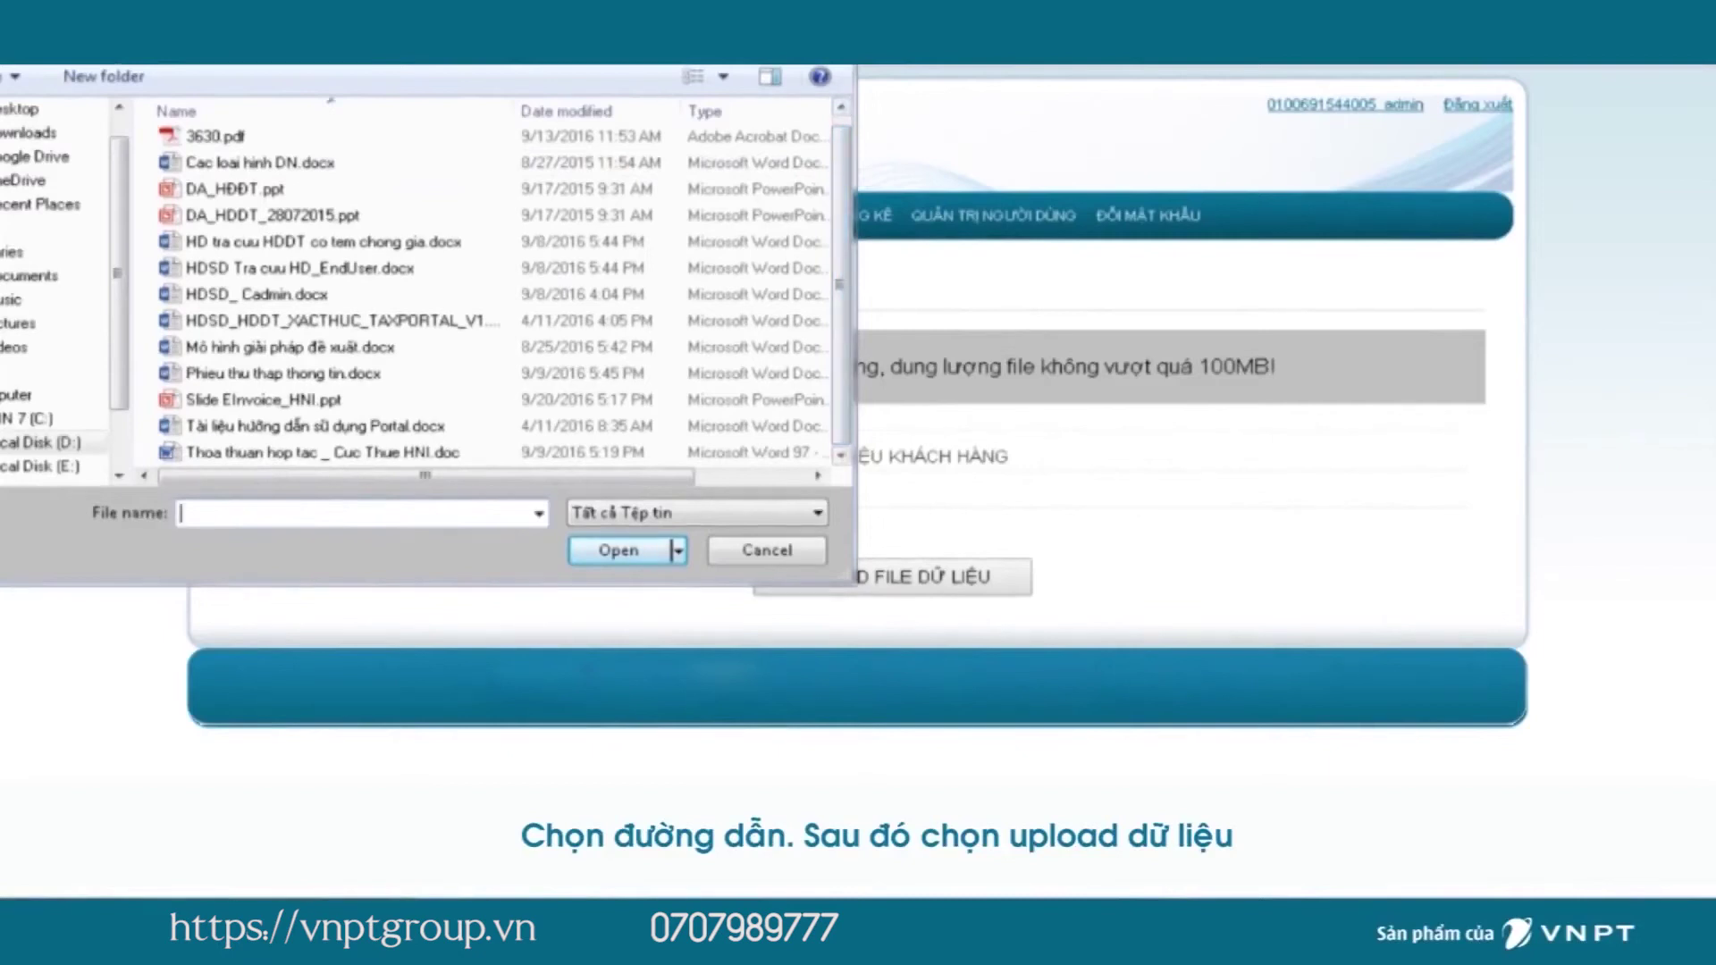
pyautogui.press('Escape')
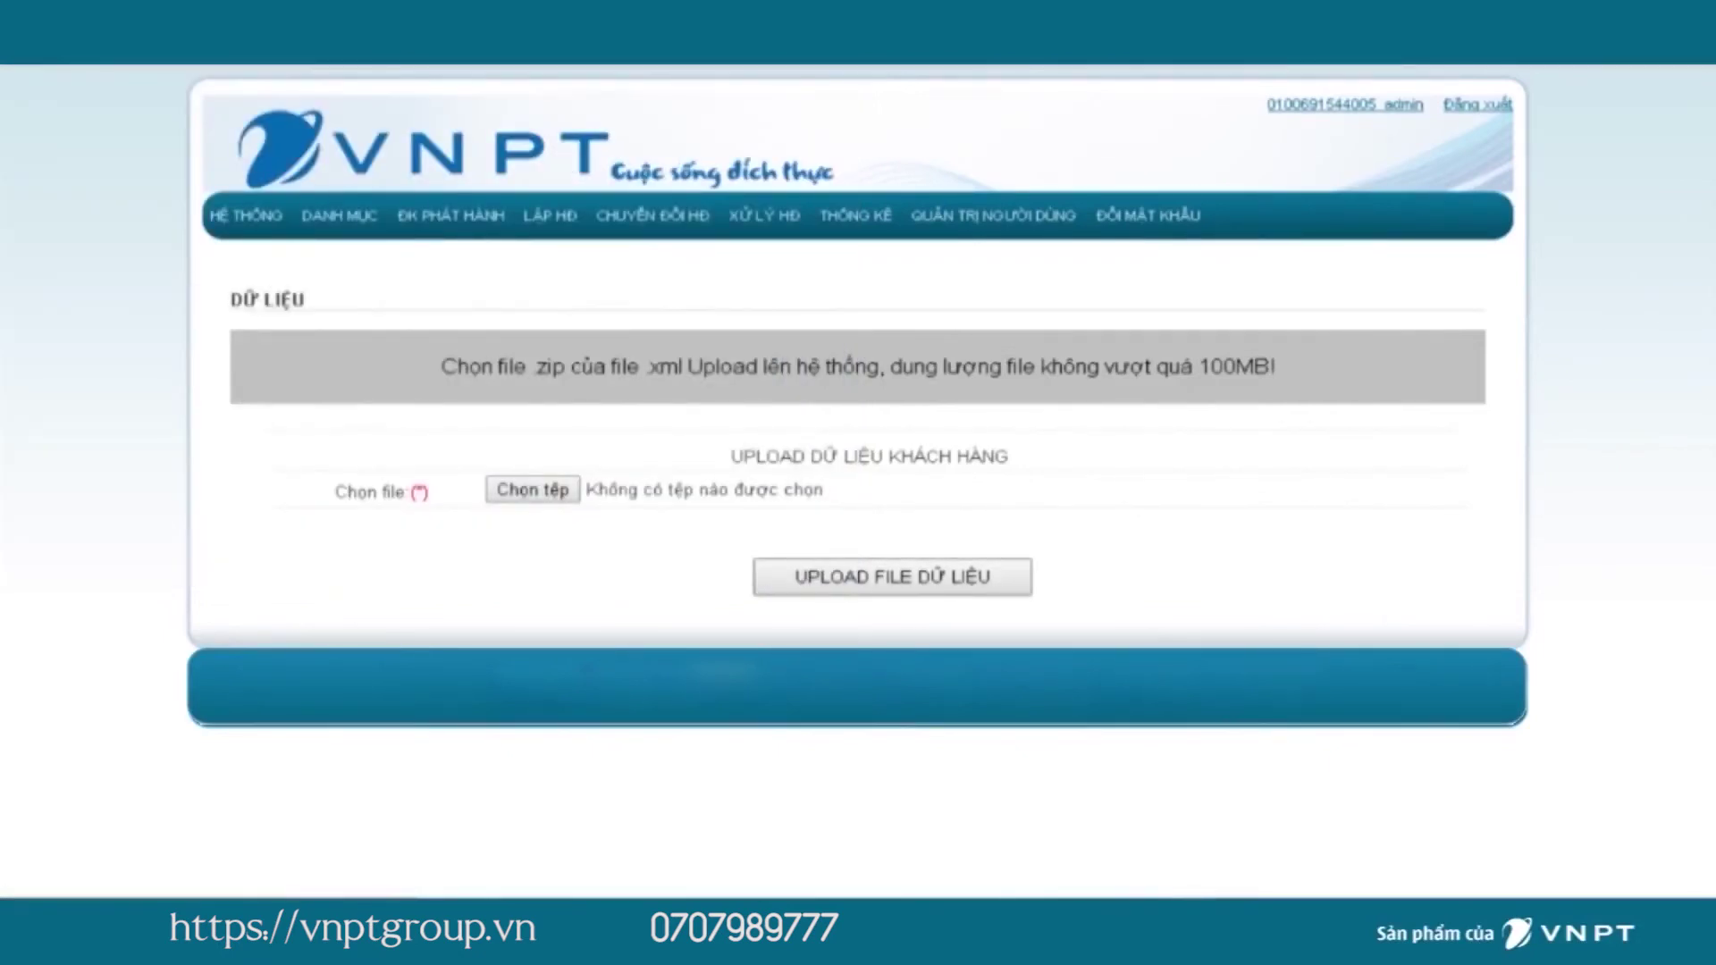
pyautogui.moveTo(339, 216)
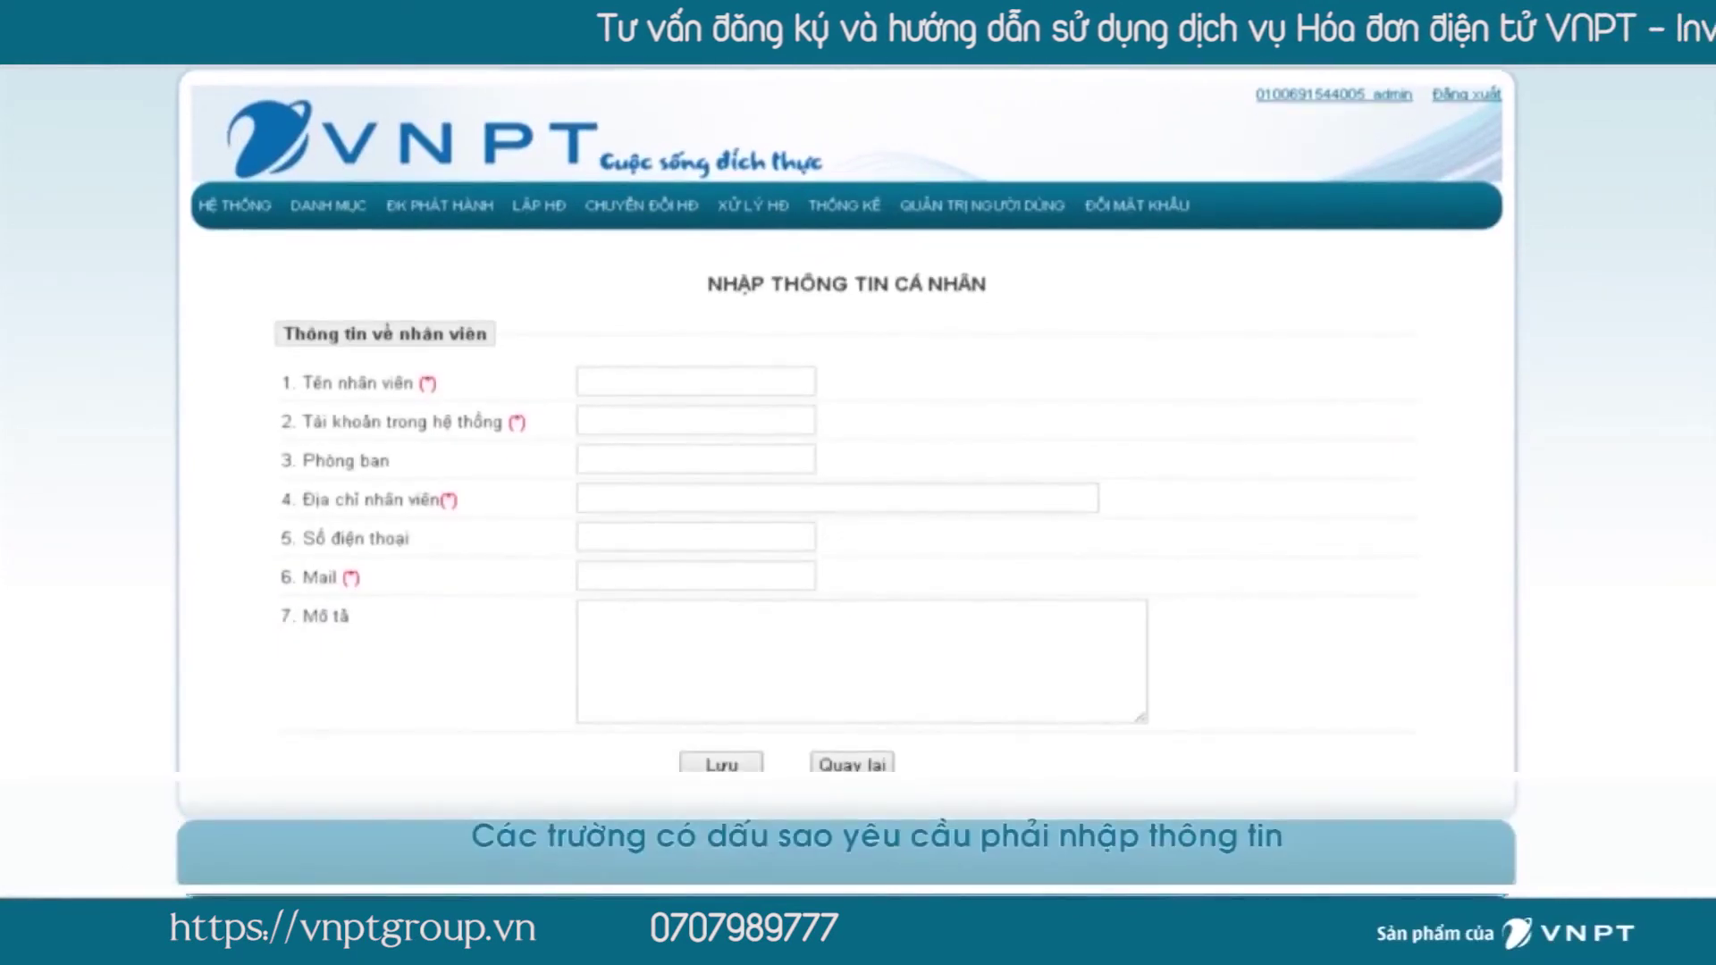
# Enter the new employee's name, system account and department Kế toán.
pyautogui.click(695, 382)
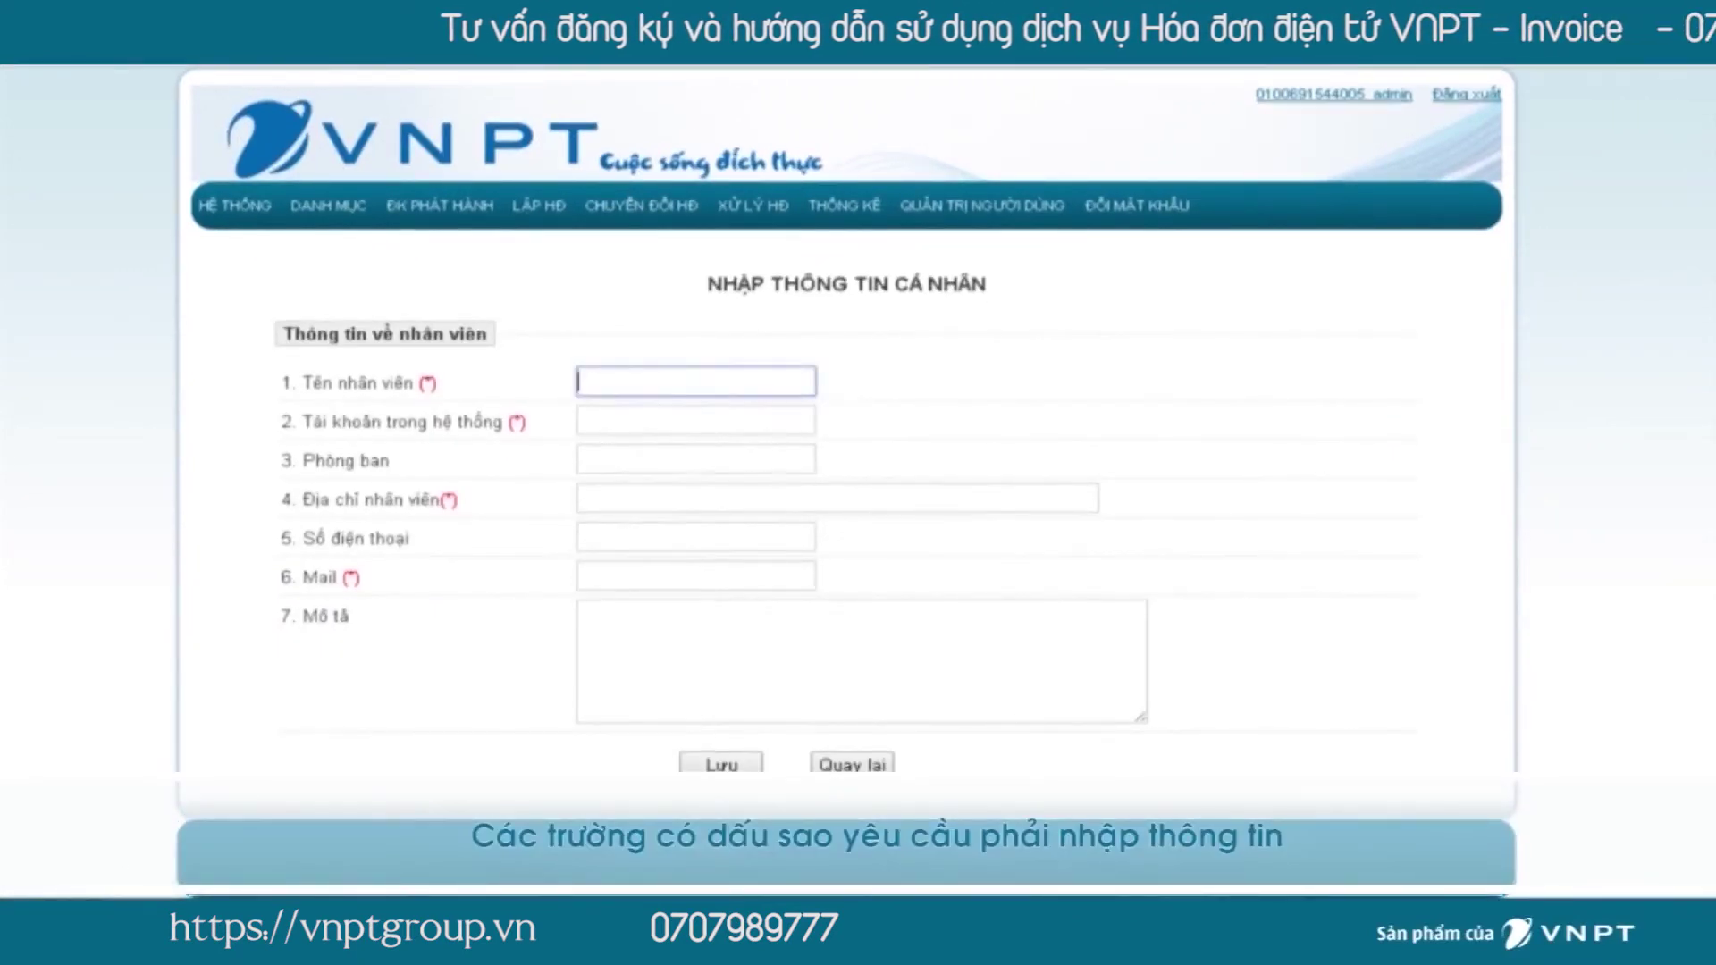
pyautogui.write('Nguyễn')
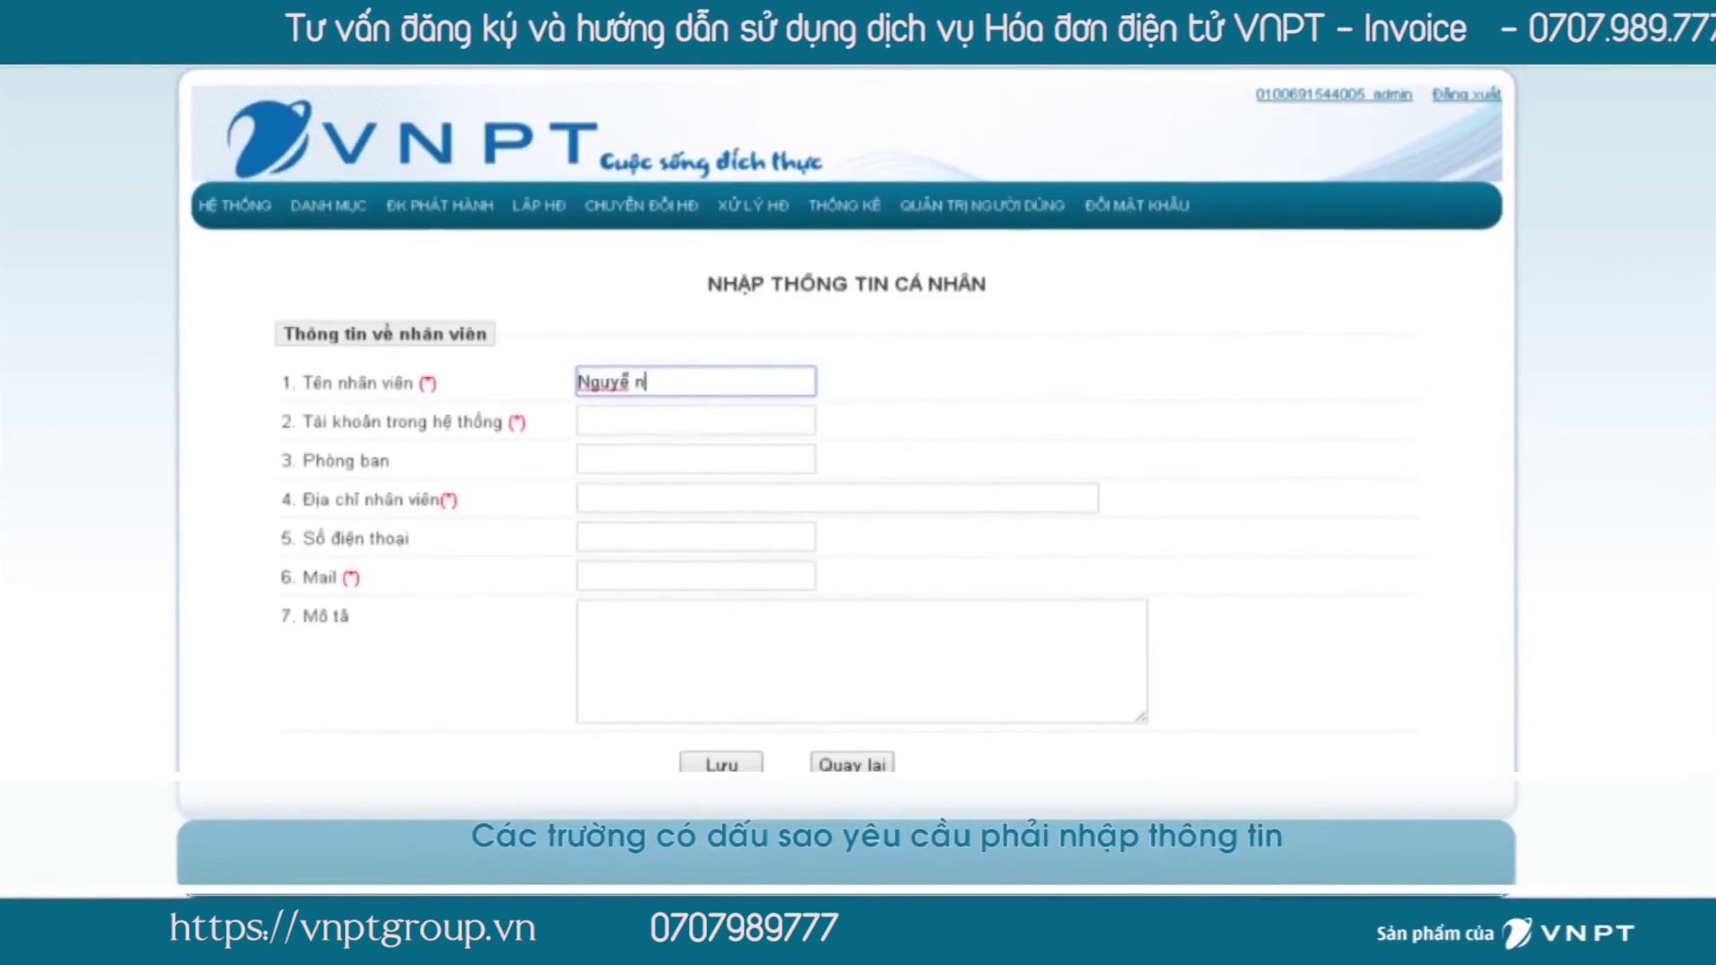
pyautogui.write(' Văn B')
pyautogui.press('Tab')
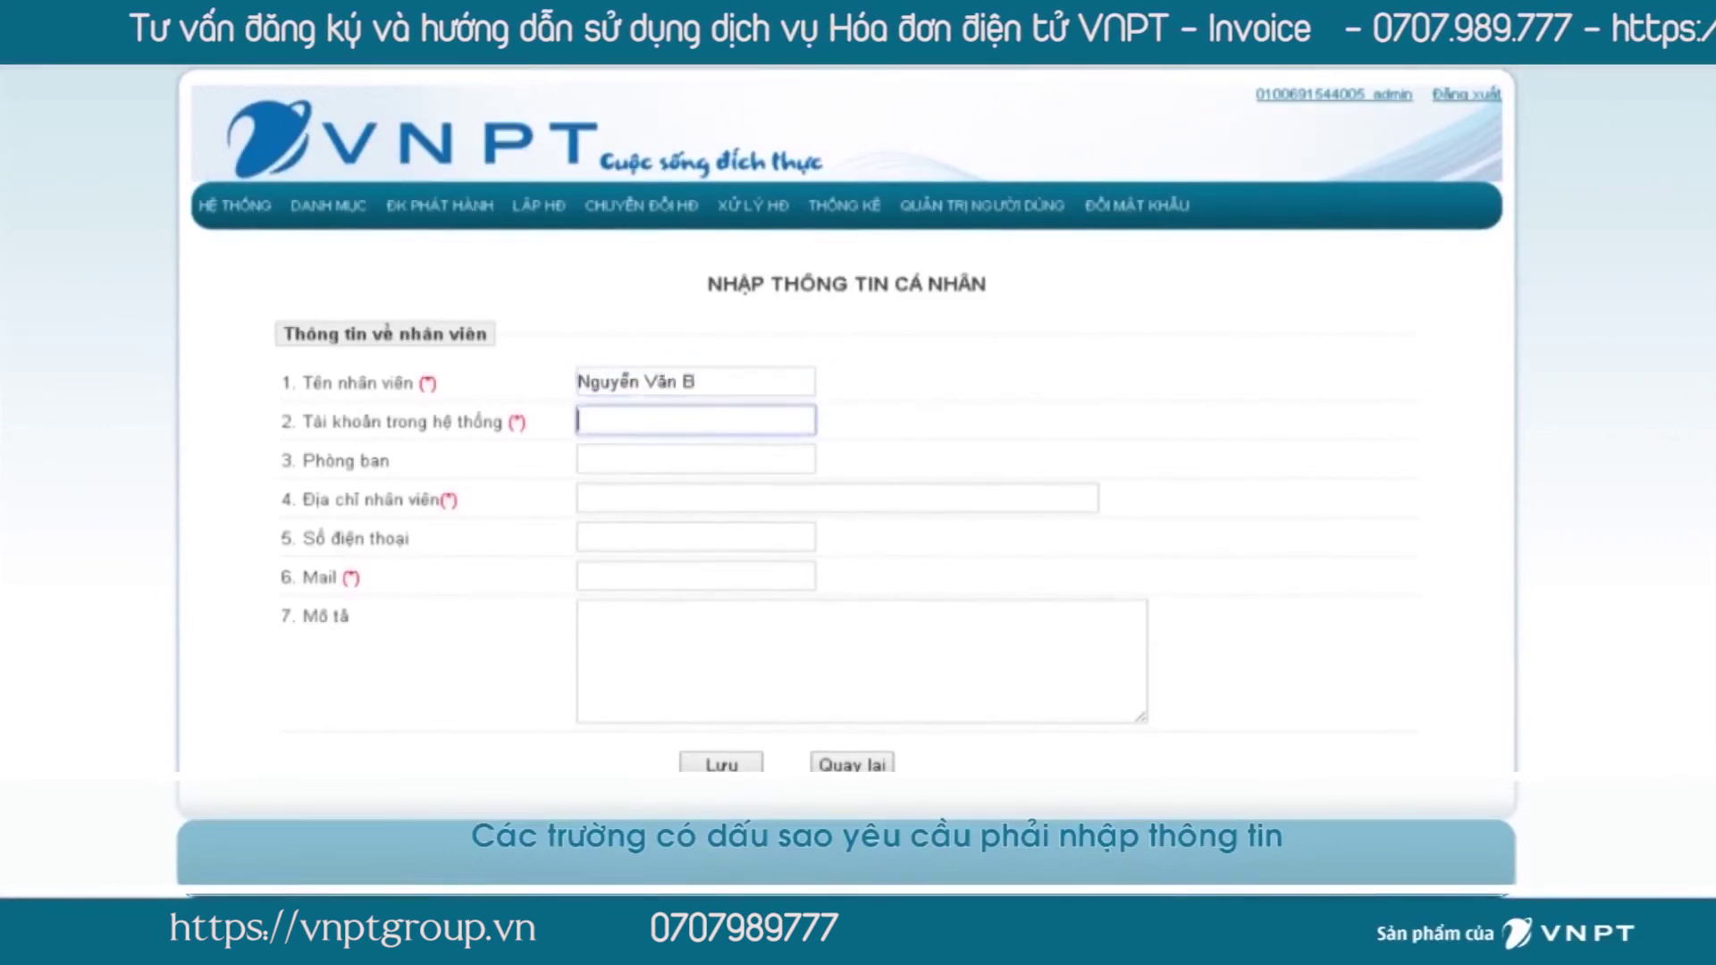
pyautogui.write('NV0001')
pyautogui.click(695, 460)
pyautogui.write('K')
pyautogui.write('ế toán')
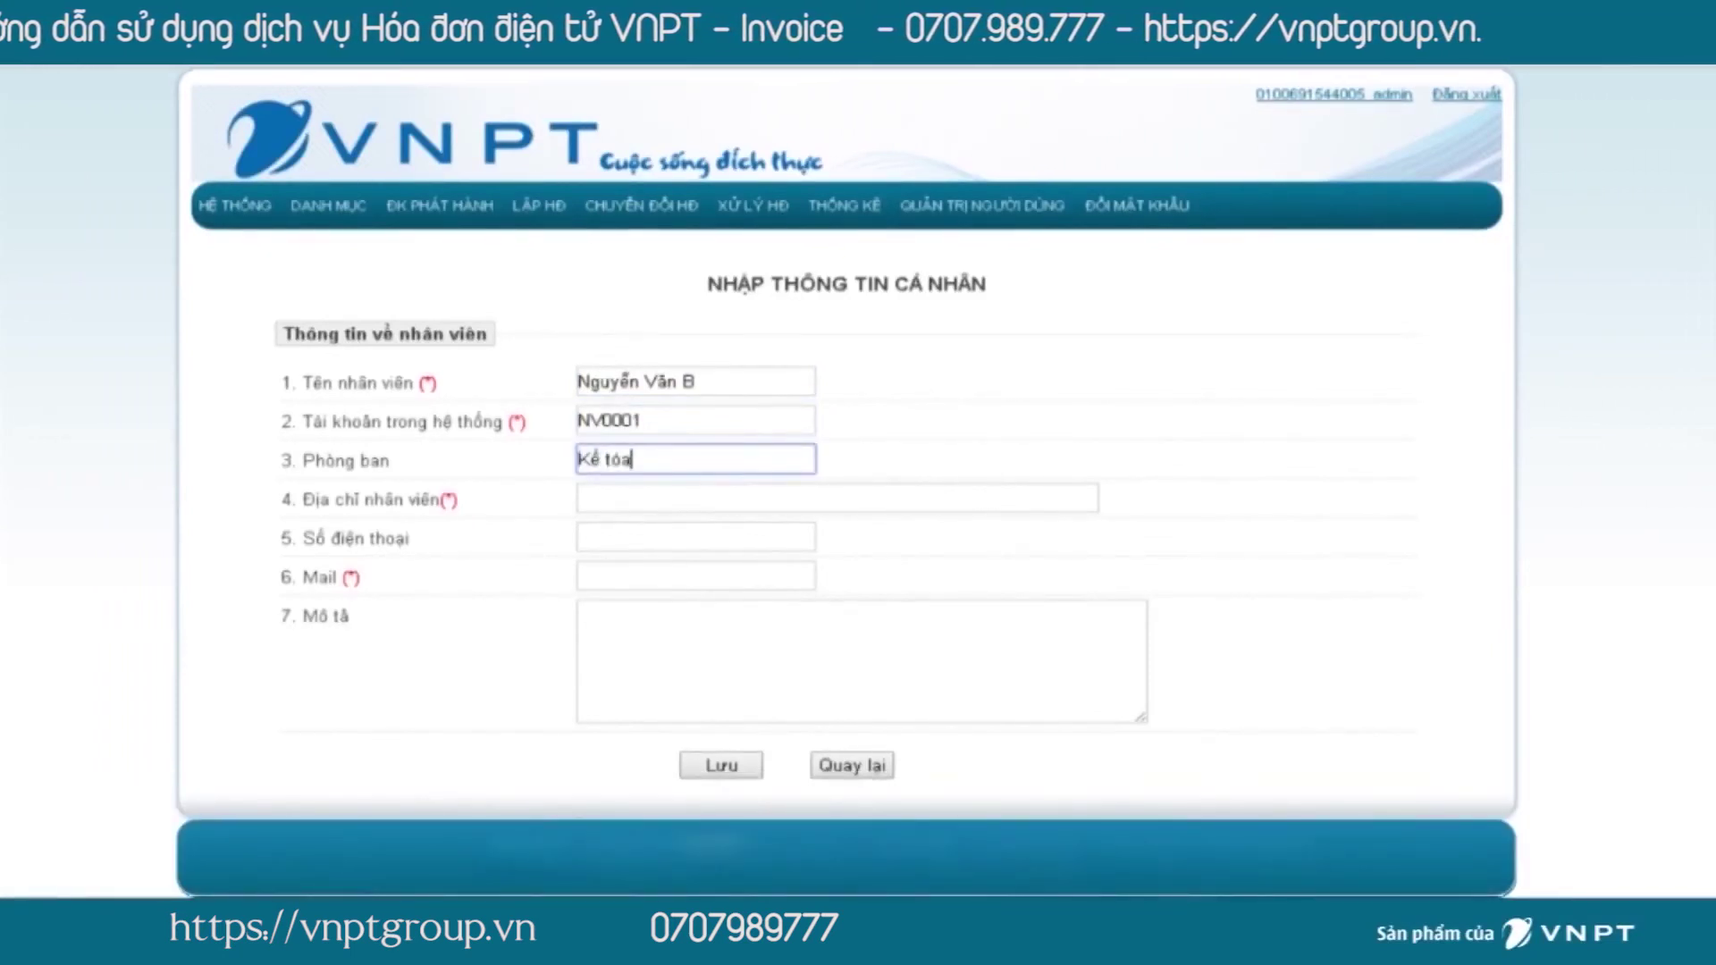
# Fill in the employee's address, phone number and e-mail, then save the employee.
pyautogui.click(837, 498)
pyautogui.write('Cầu')
pyautogui.click(658, 528)
pyautogui.click(696, 536)
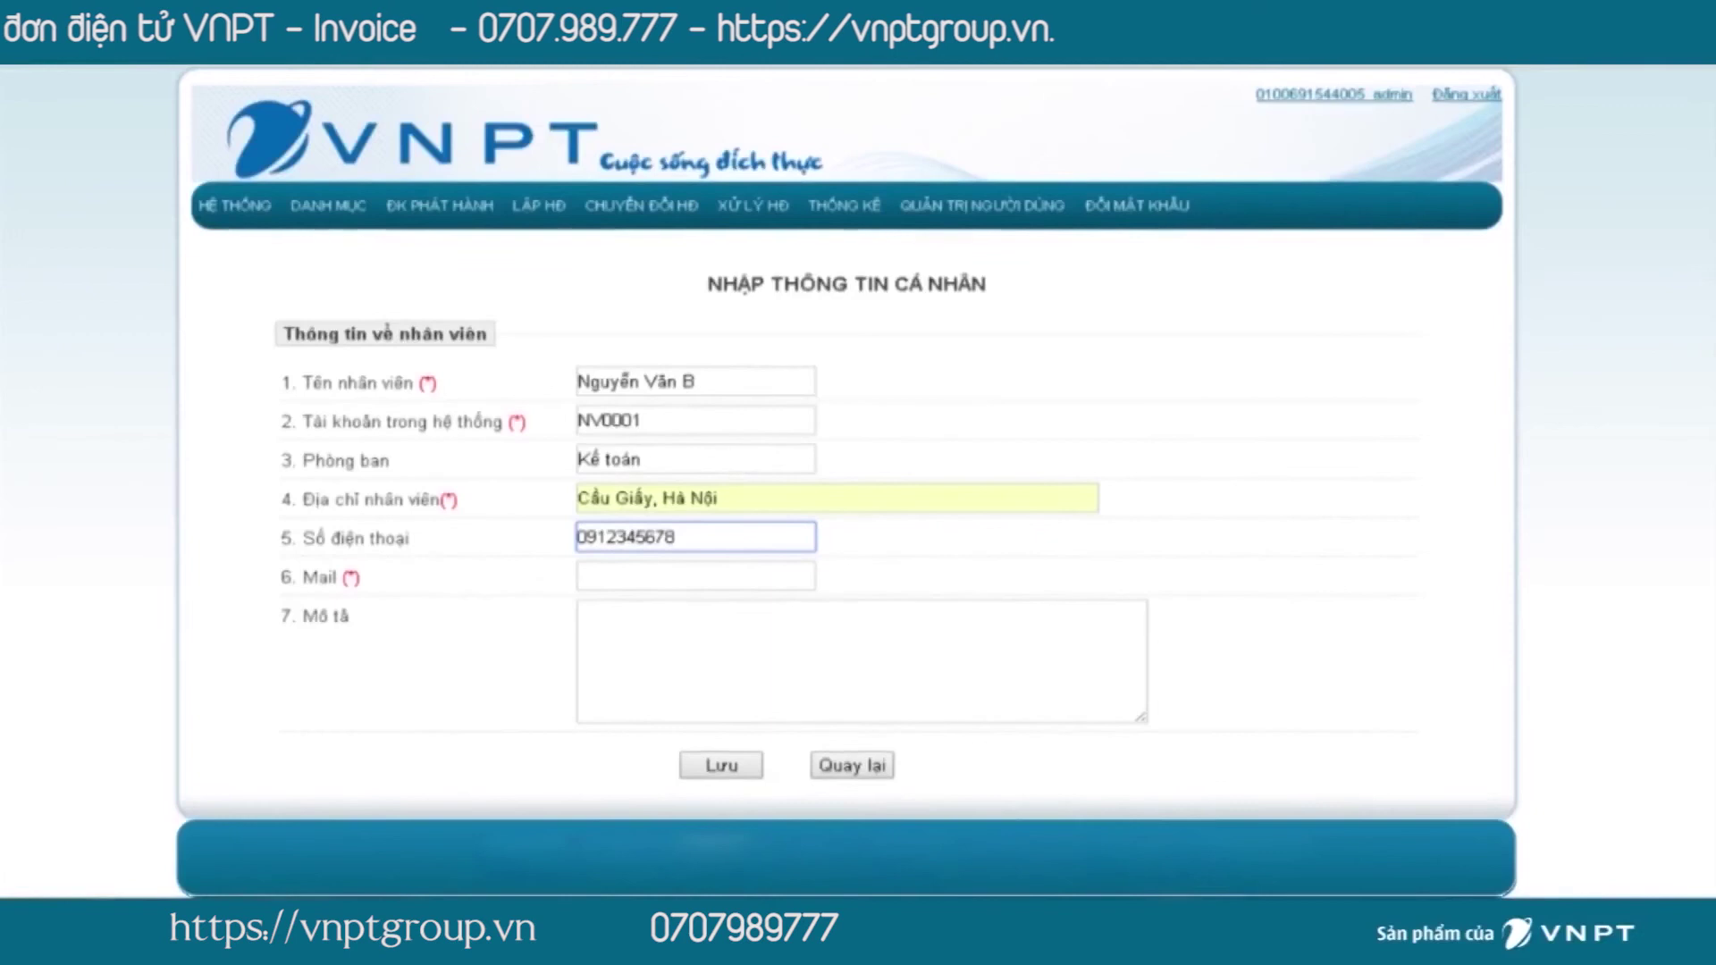
pyautogui.click(695, 575)
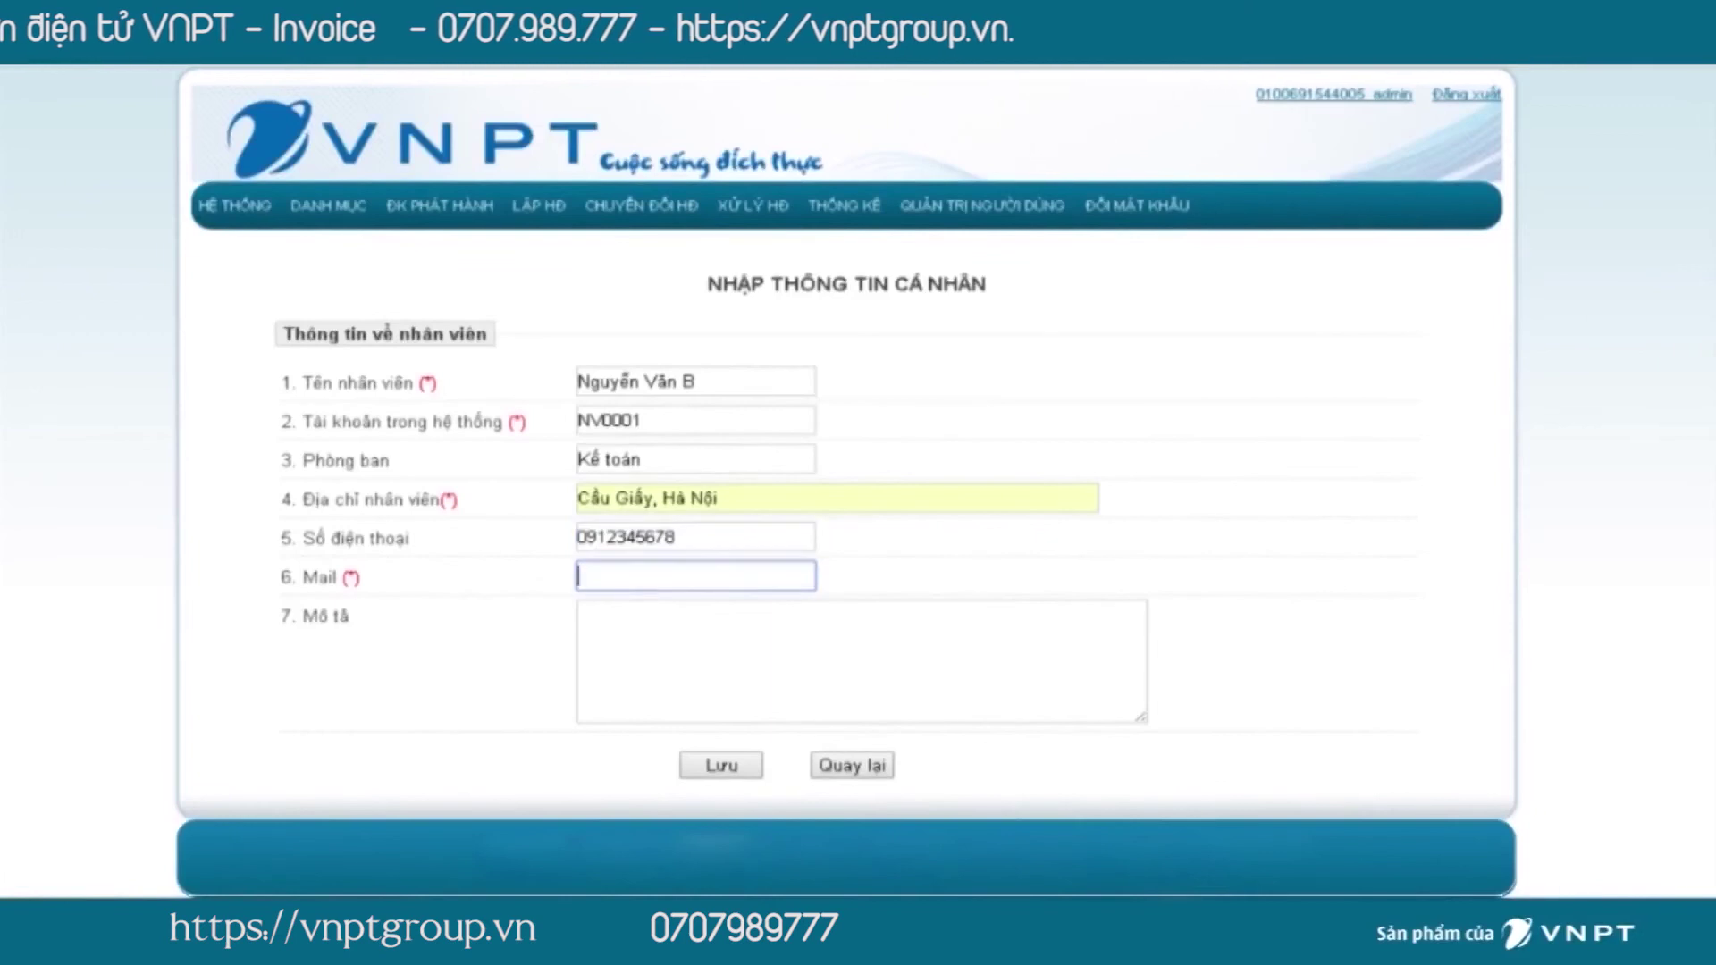
pyautogui.write('abc@gmail.com')
pyautogui.press('Return')
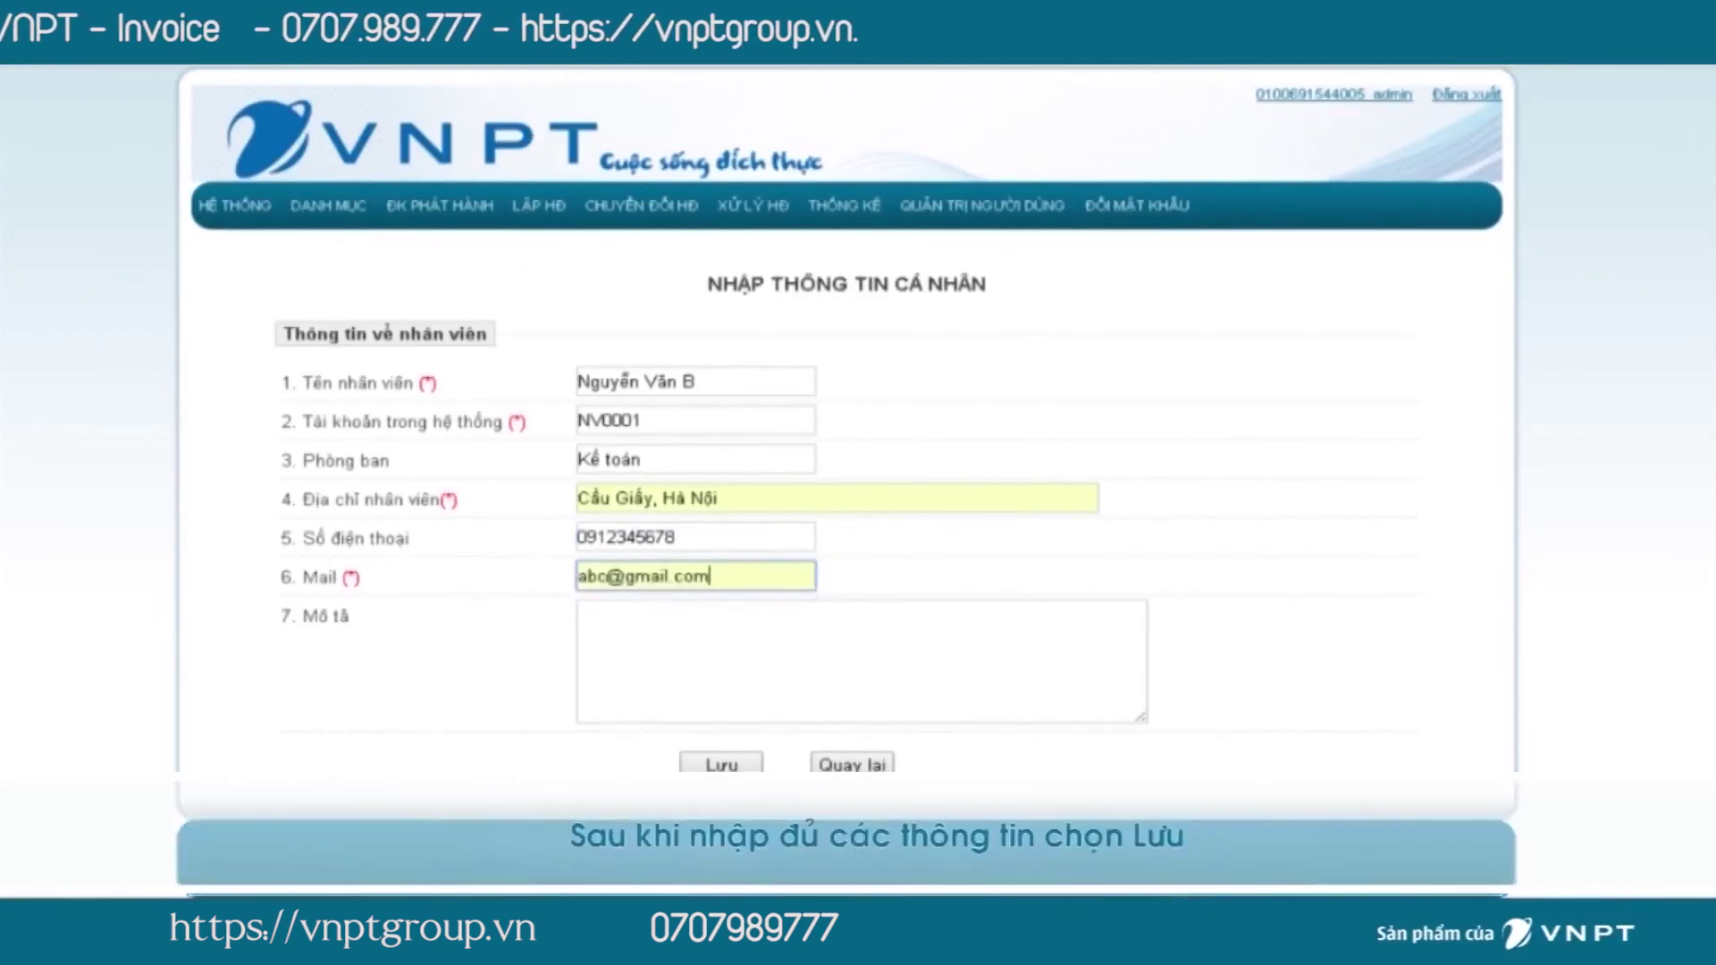
pyautogui.click(721, 764)
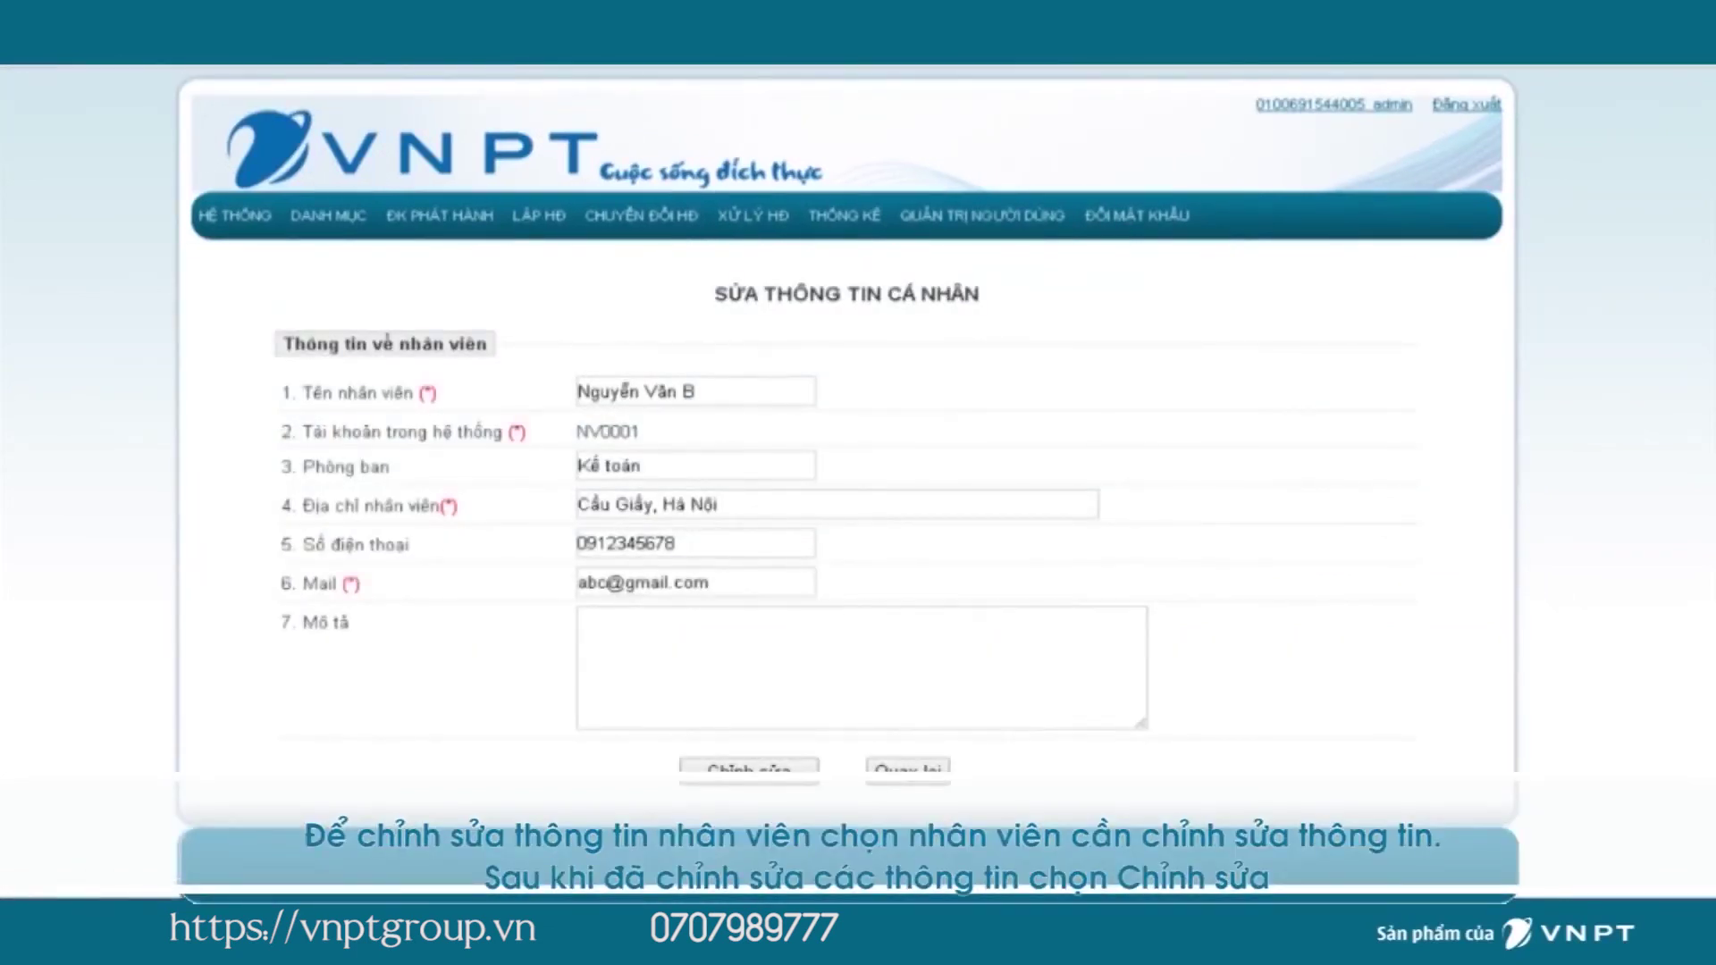
# Change the employee's department to Kế toán tổng hợp and submit the edit.
pyautogui.click(645, 466)
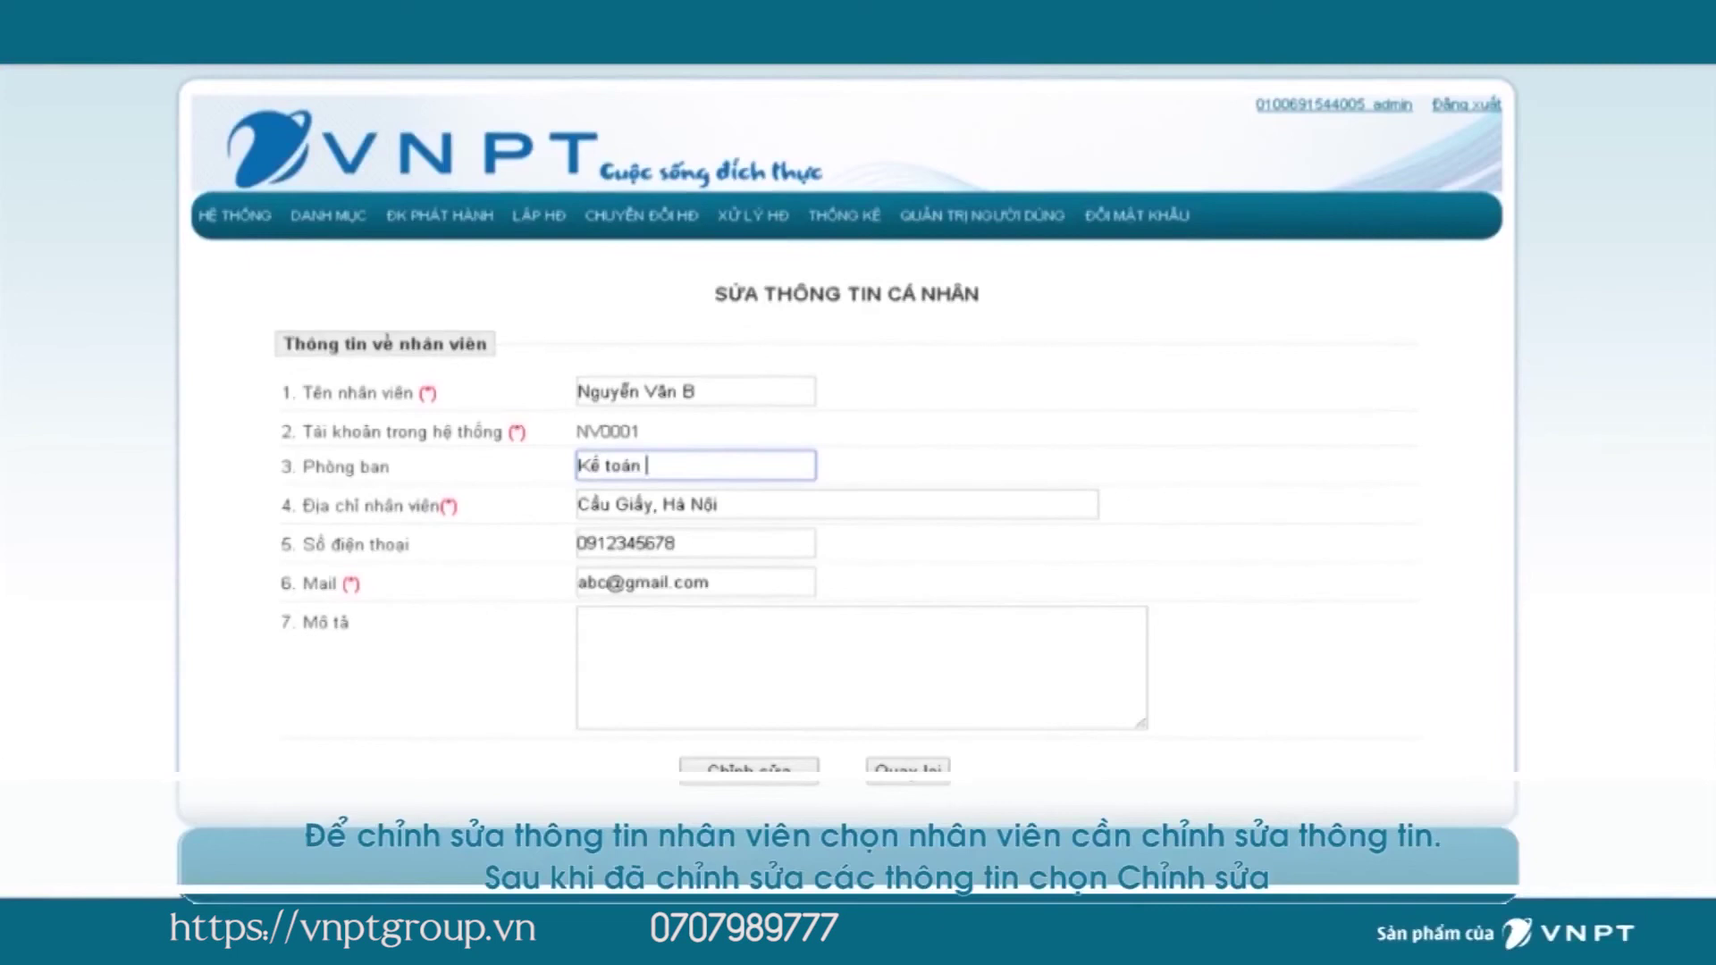
pyautogui.write('tổng hợp')
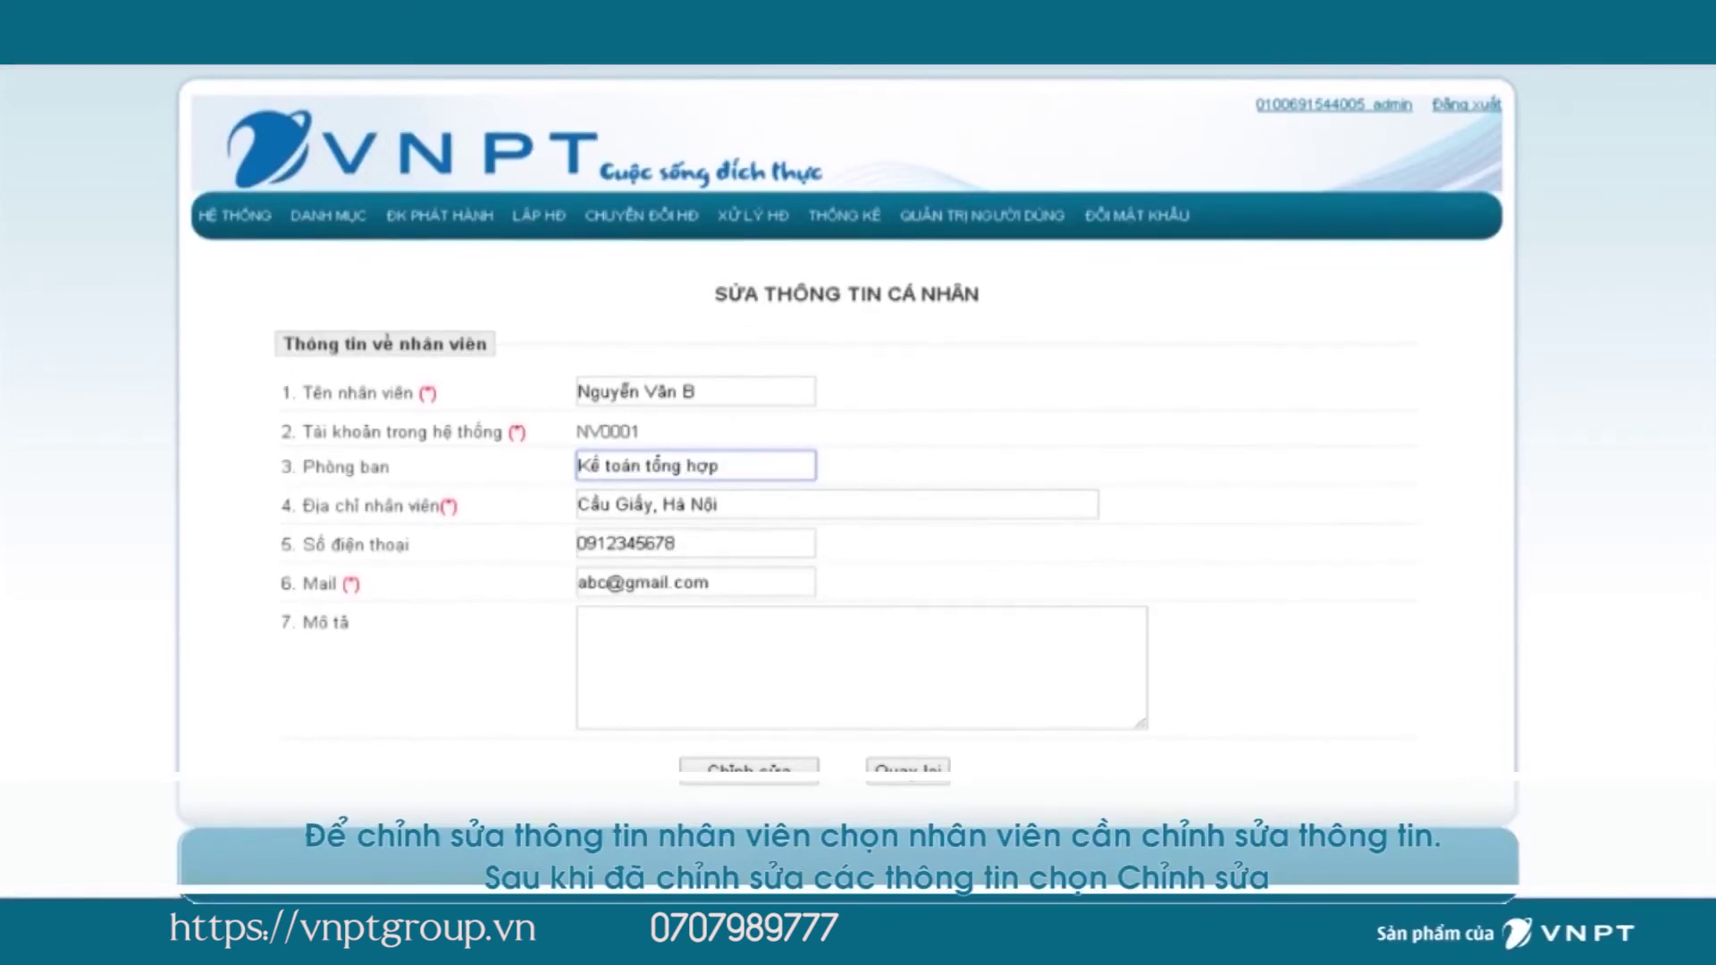
pyautogui.press('Return')
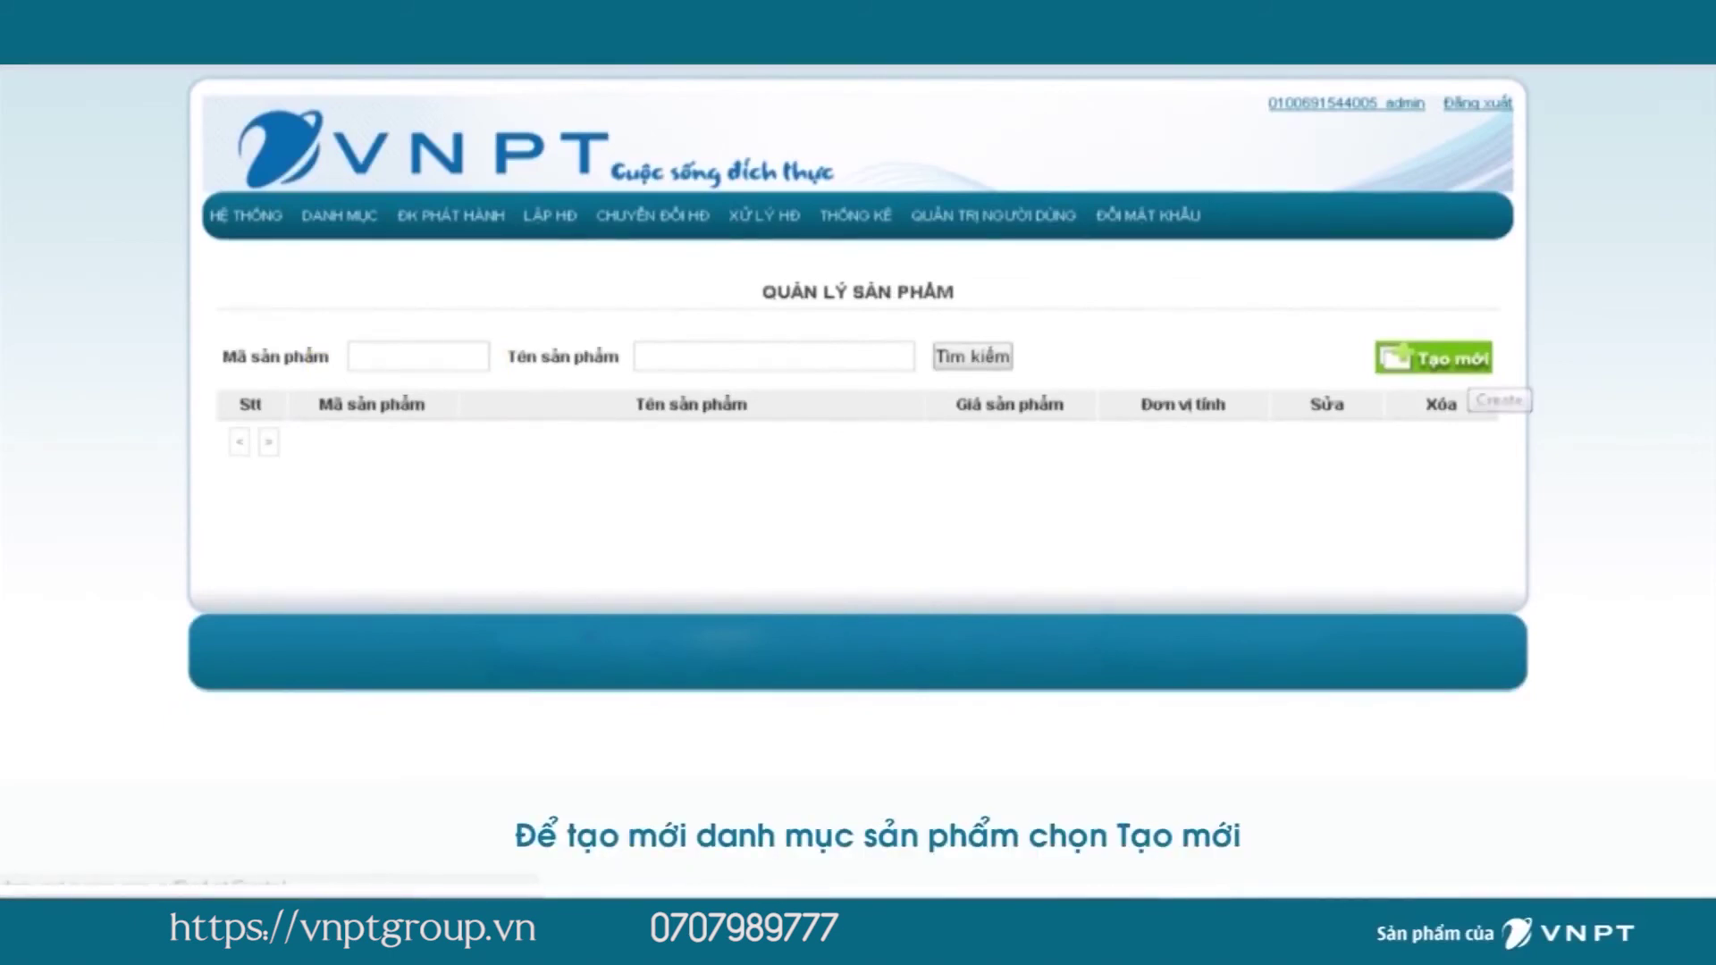
# Create product DV0001 'Bột giặt OMO' priced 15000 per Gói.
pyautogui.click(586, 363)
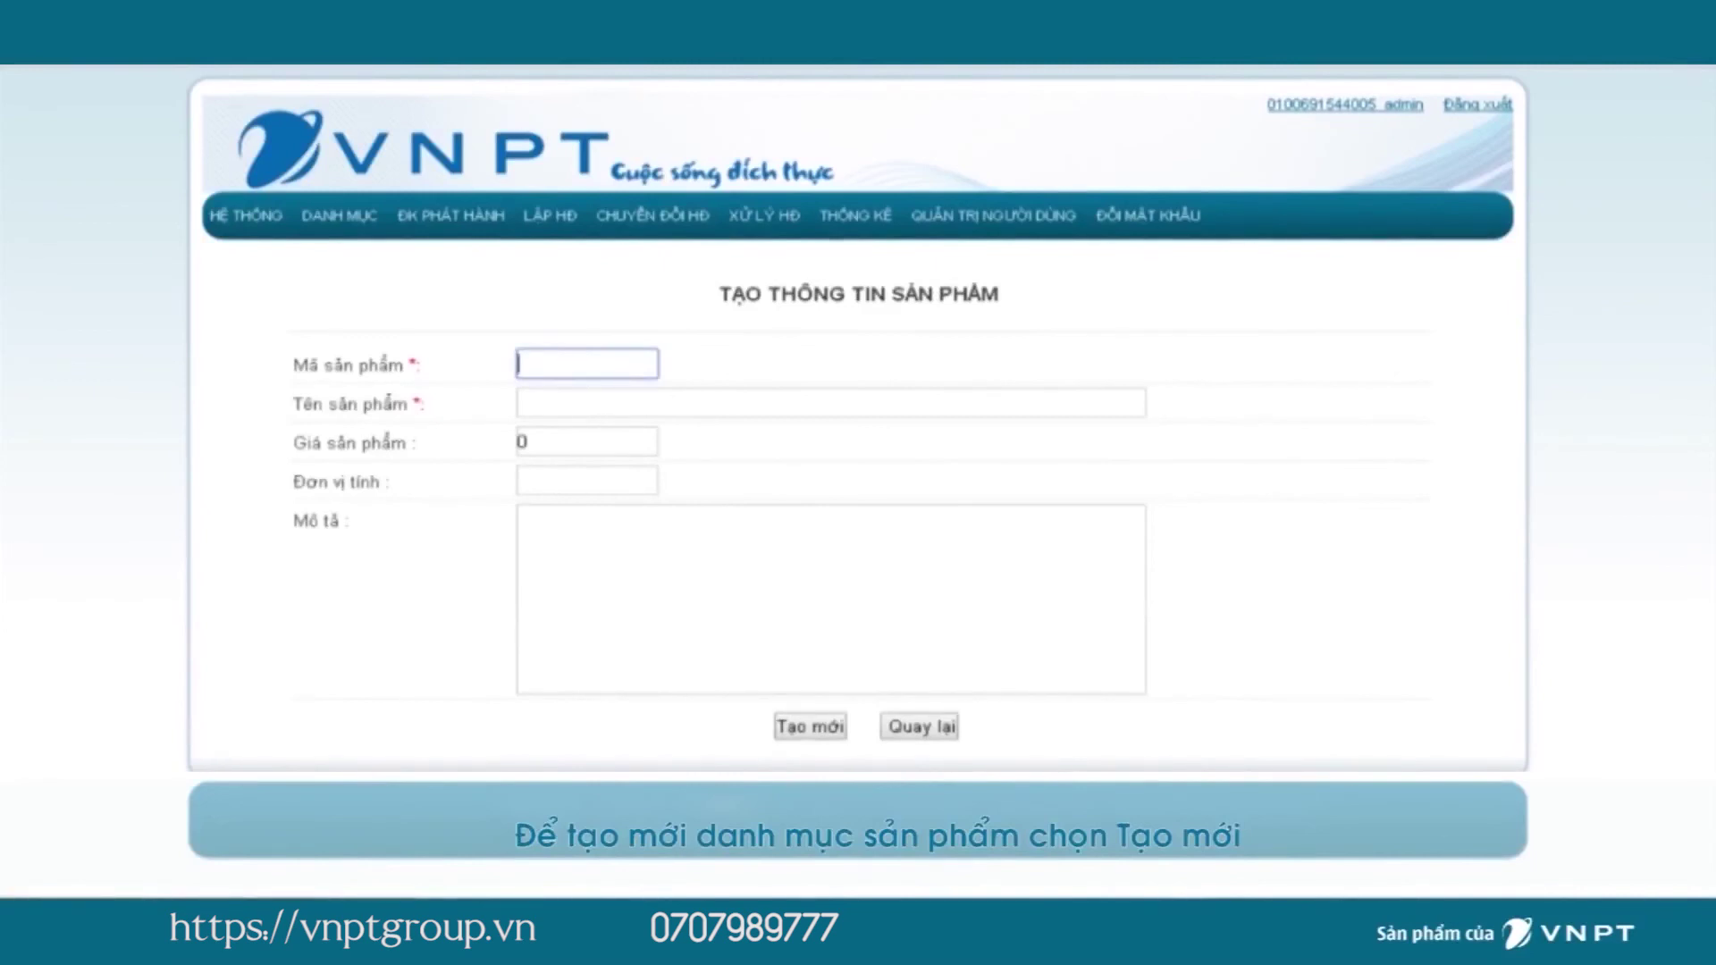
pyautogui.press('Down')
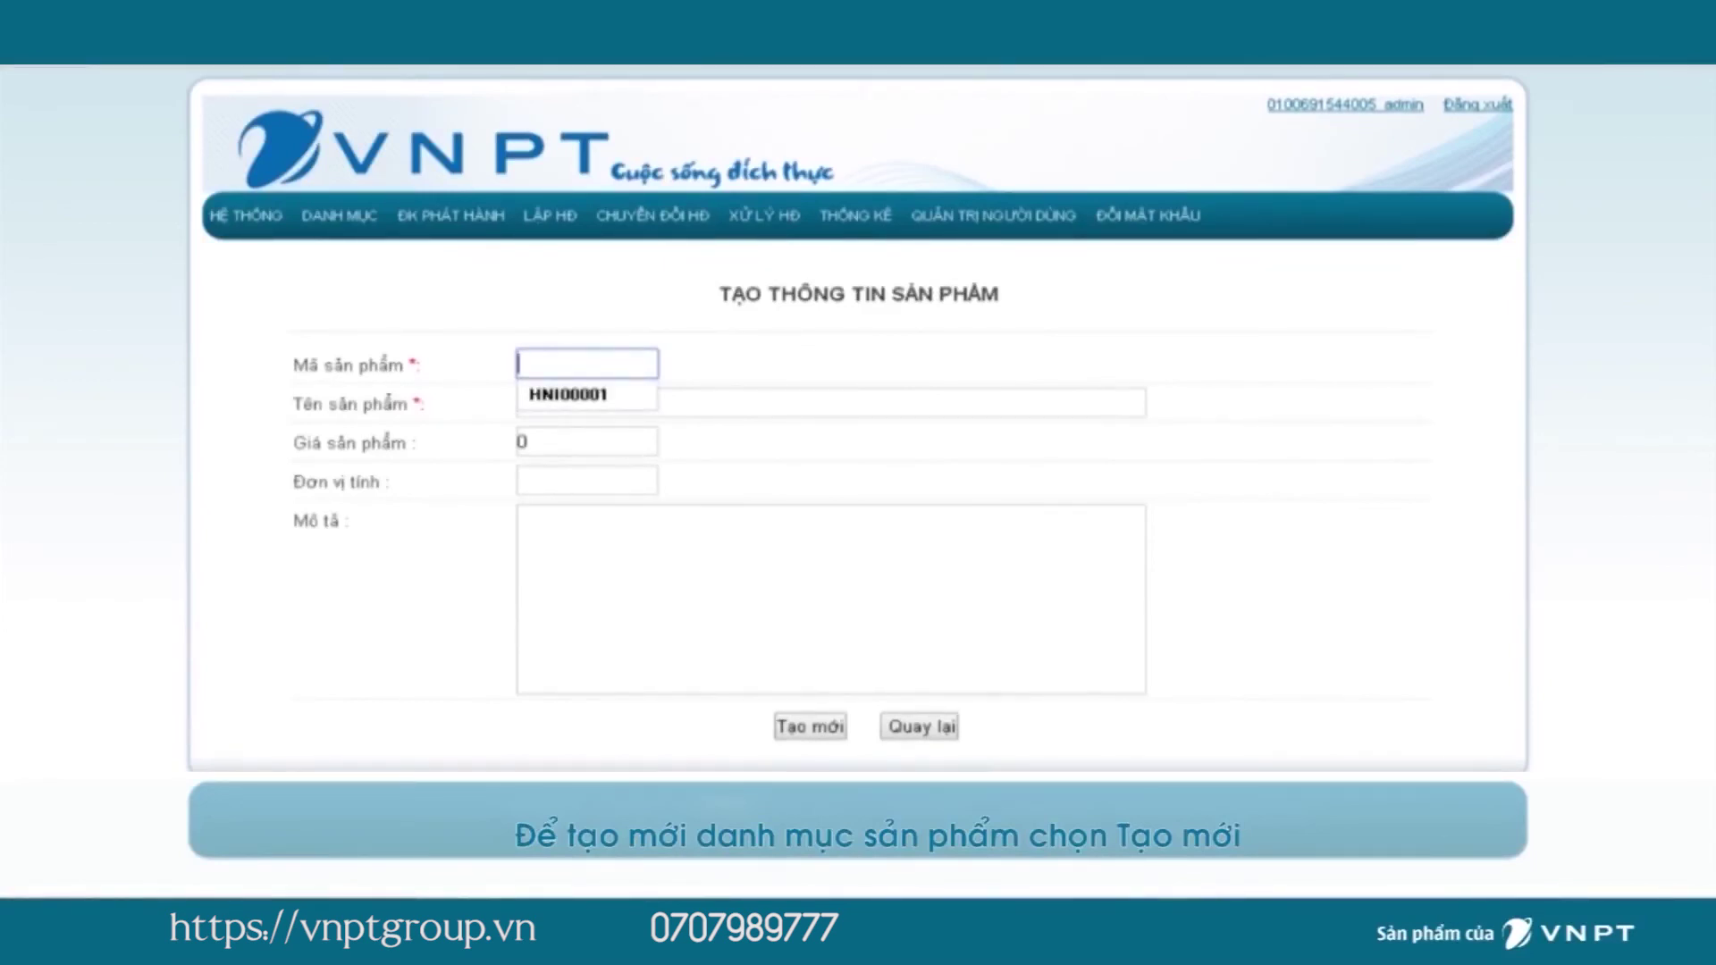
pyautogui.write('DV0001')
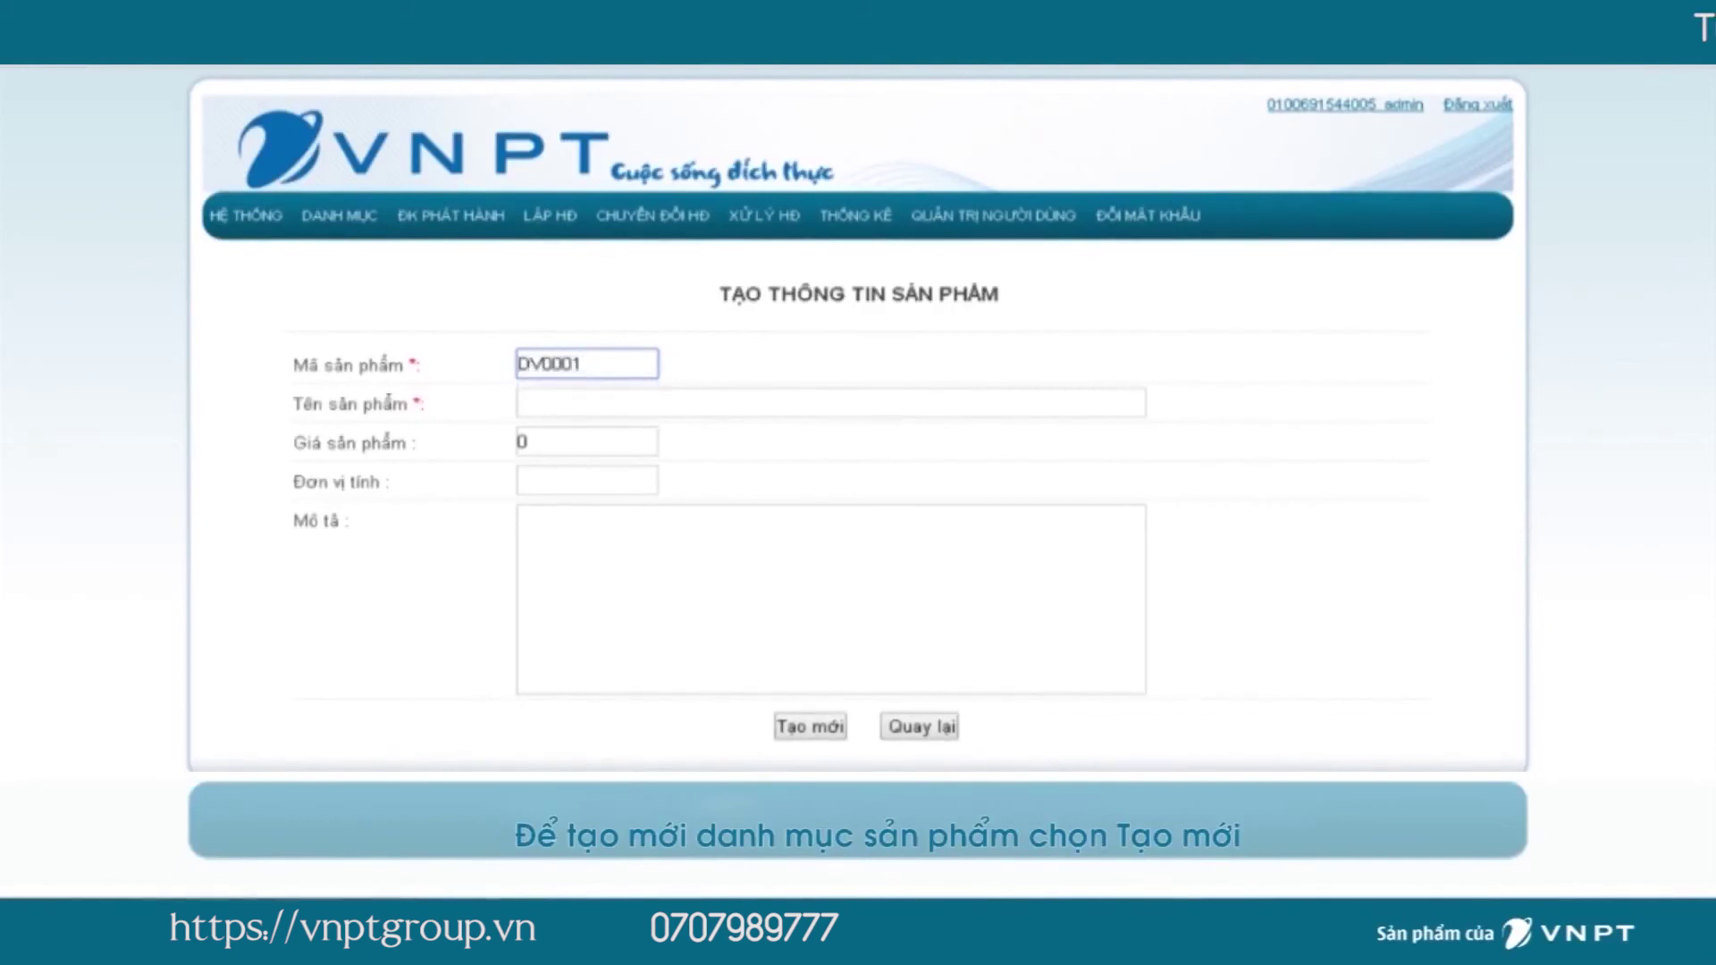
pyautogui.click(536, 403)
pyautogui.write('Bột giặt')
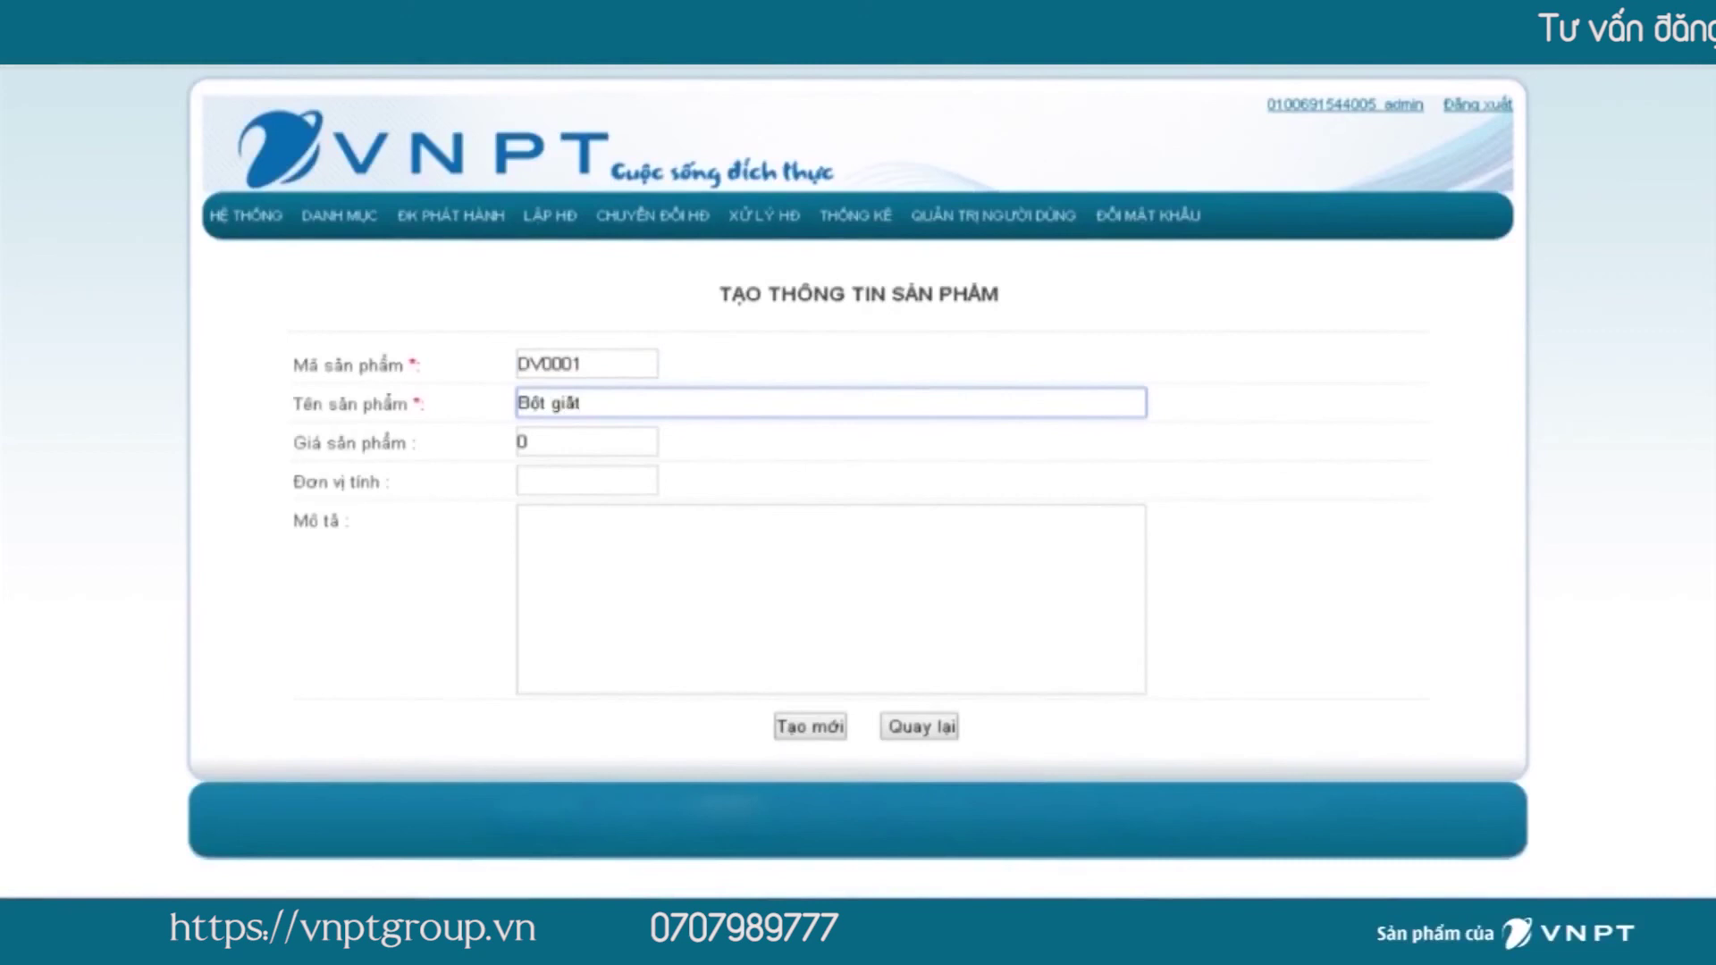
pyautogui.write(' OMO')
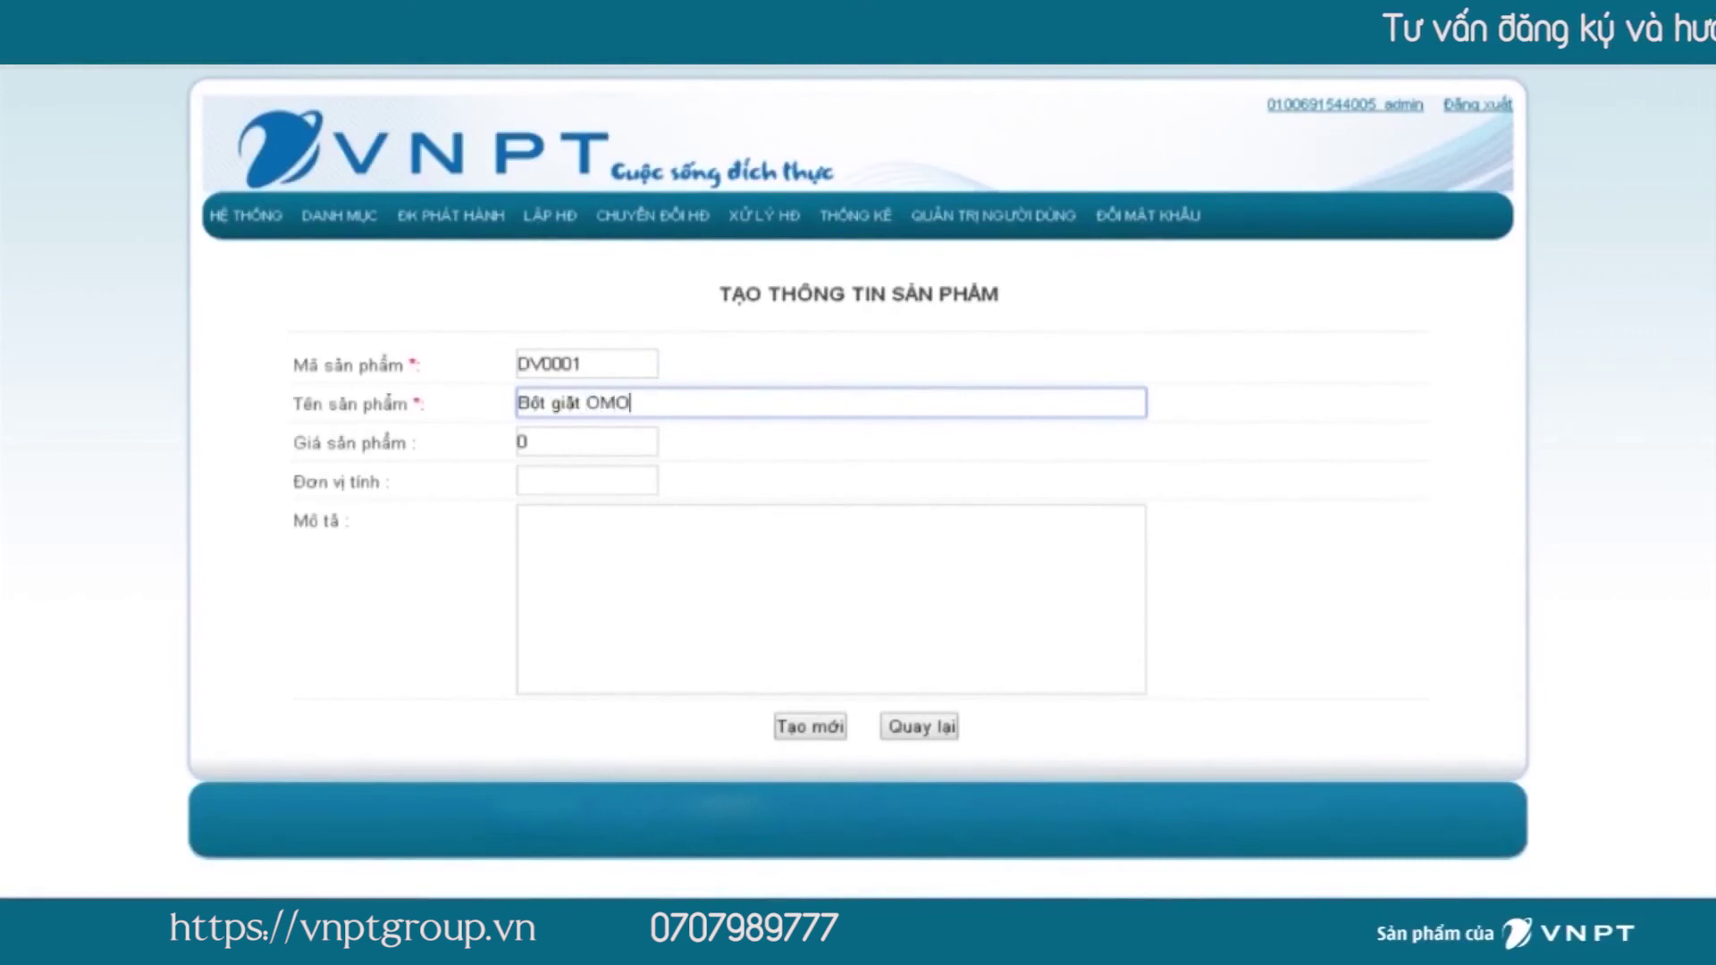
pyautogui.click(527, 441)
pyautogui.press('BackSpace')
pyautogui.write('15000')
pyautogui.press('Tab')
pyautogui.write('Gói')
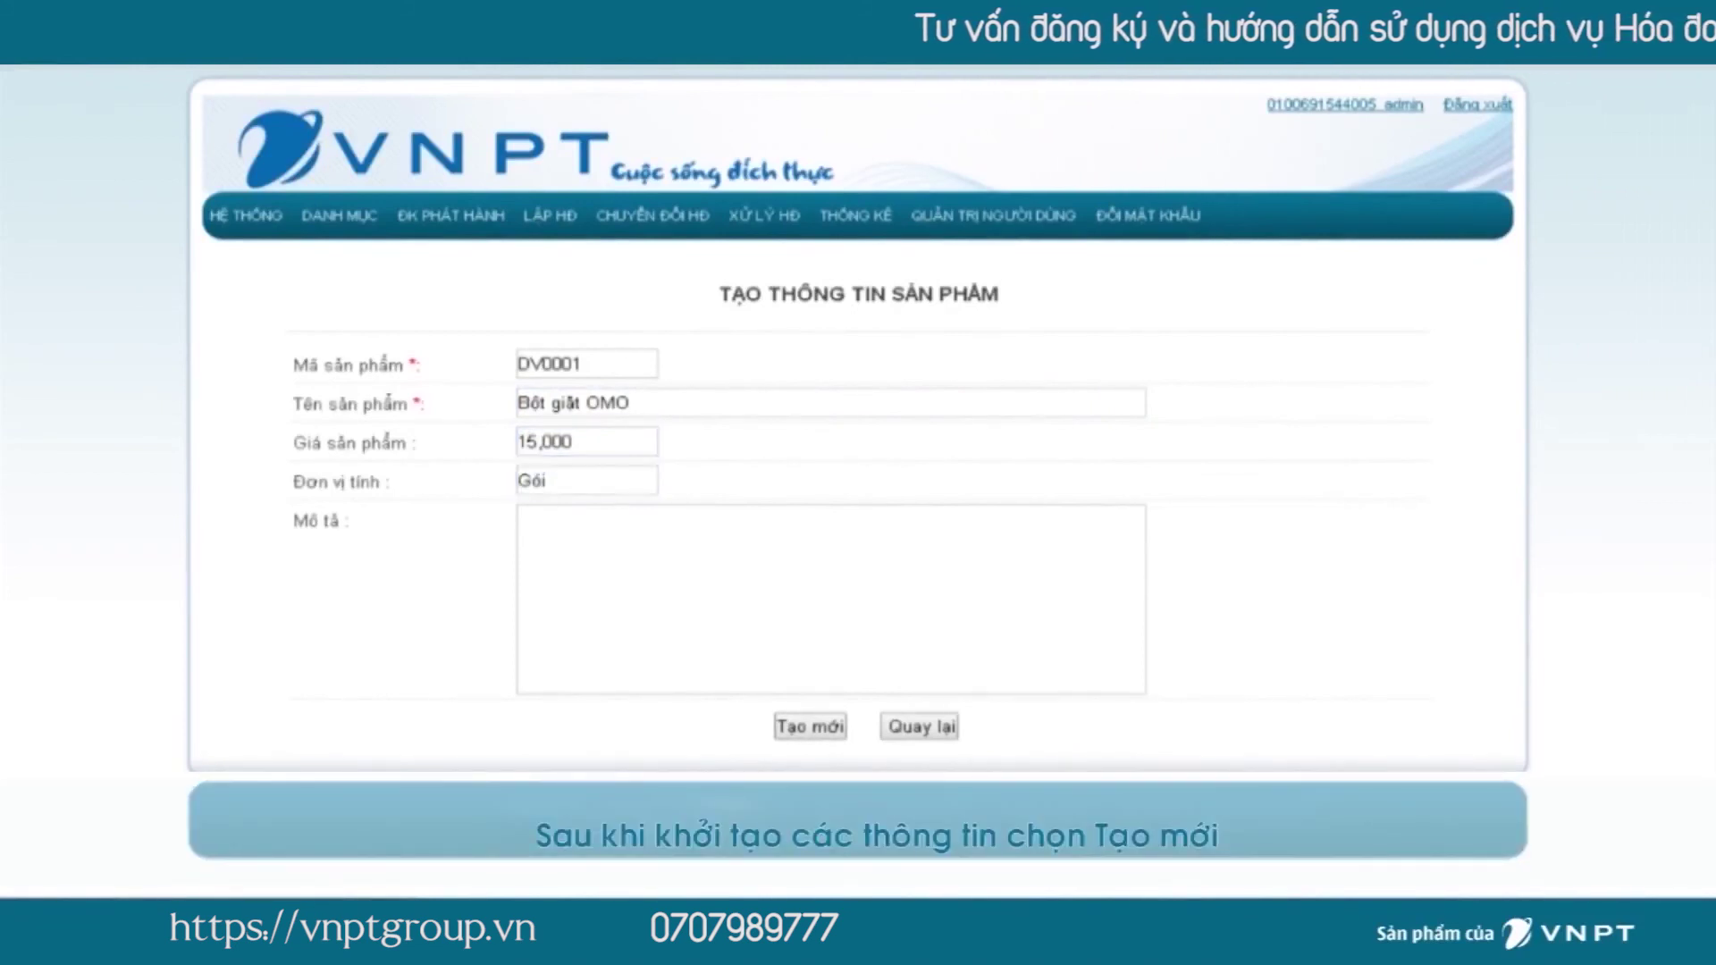
pyautogui.press('Return')
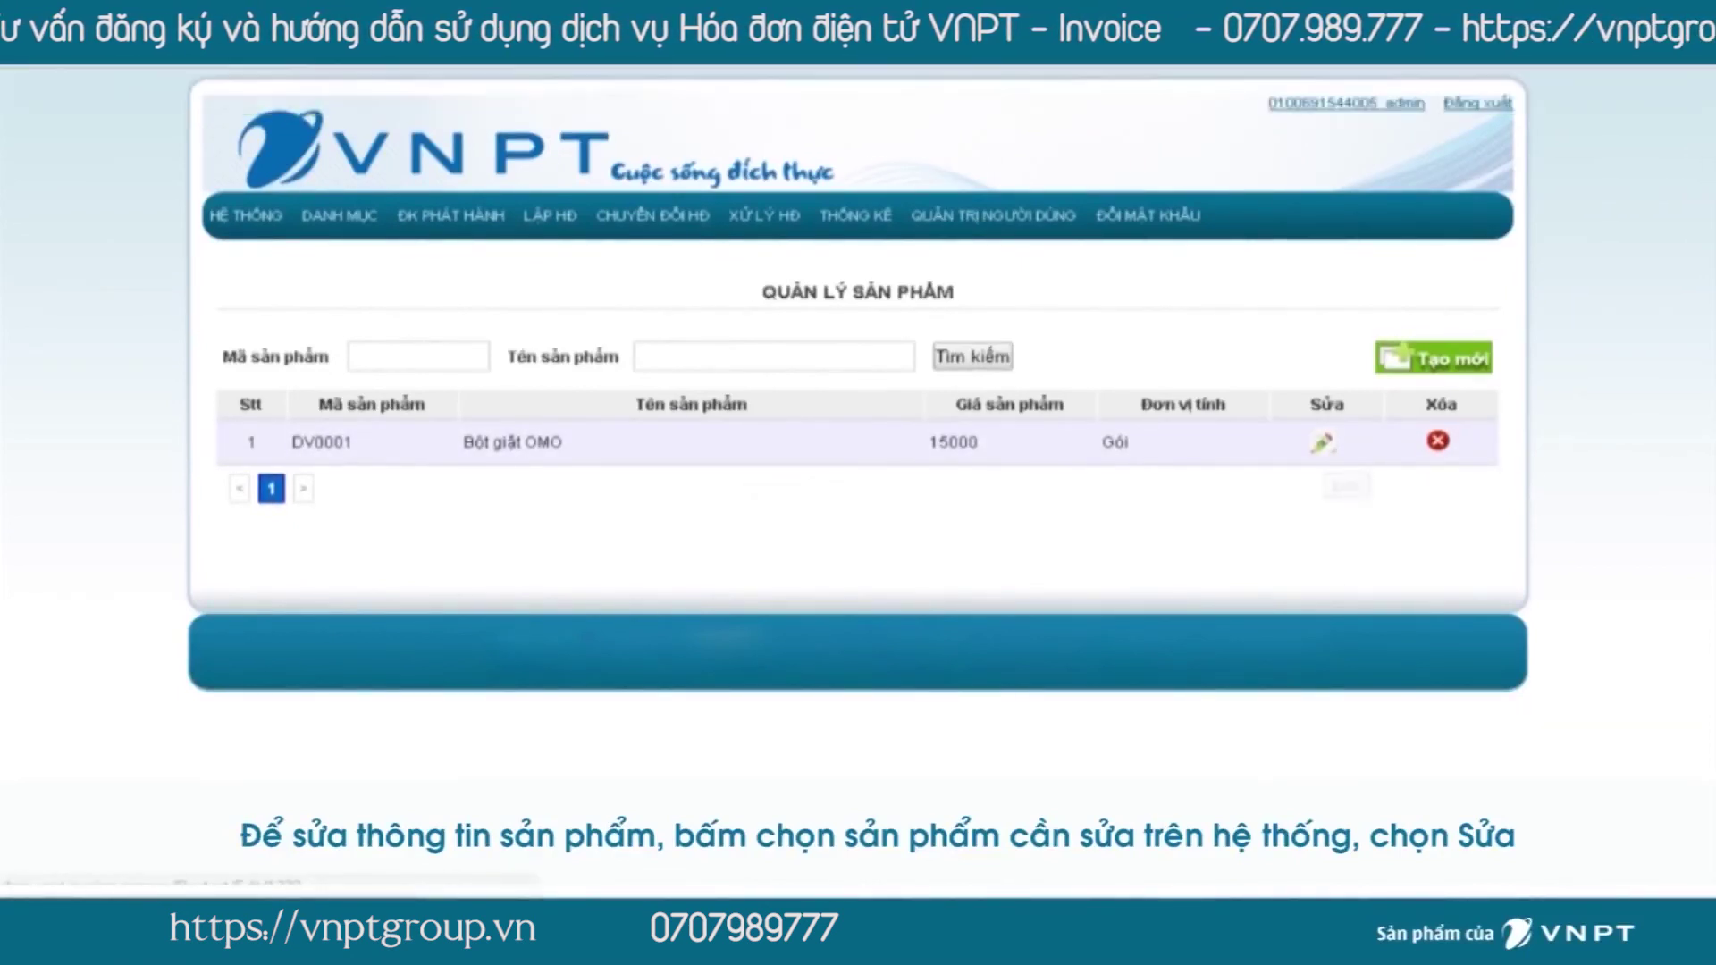
# Rename the product to 'Bột giặt OMO 0.5kg', save it, and bring up its delete confirmation.
pyautogui.write('0.5kg')
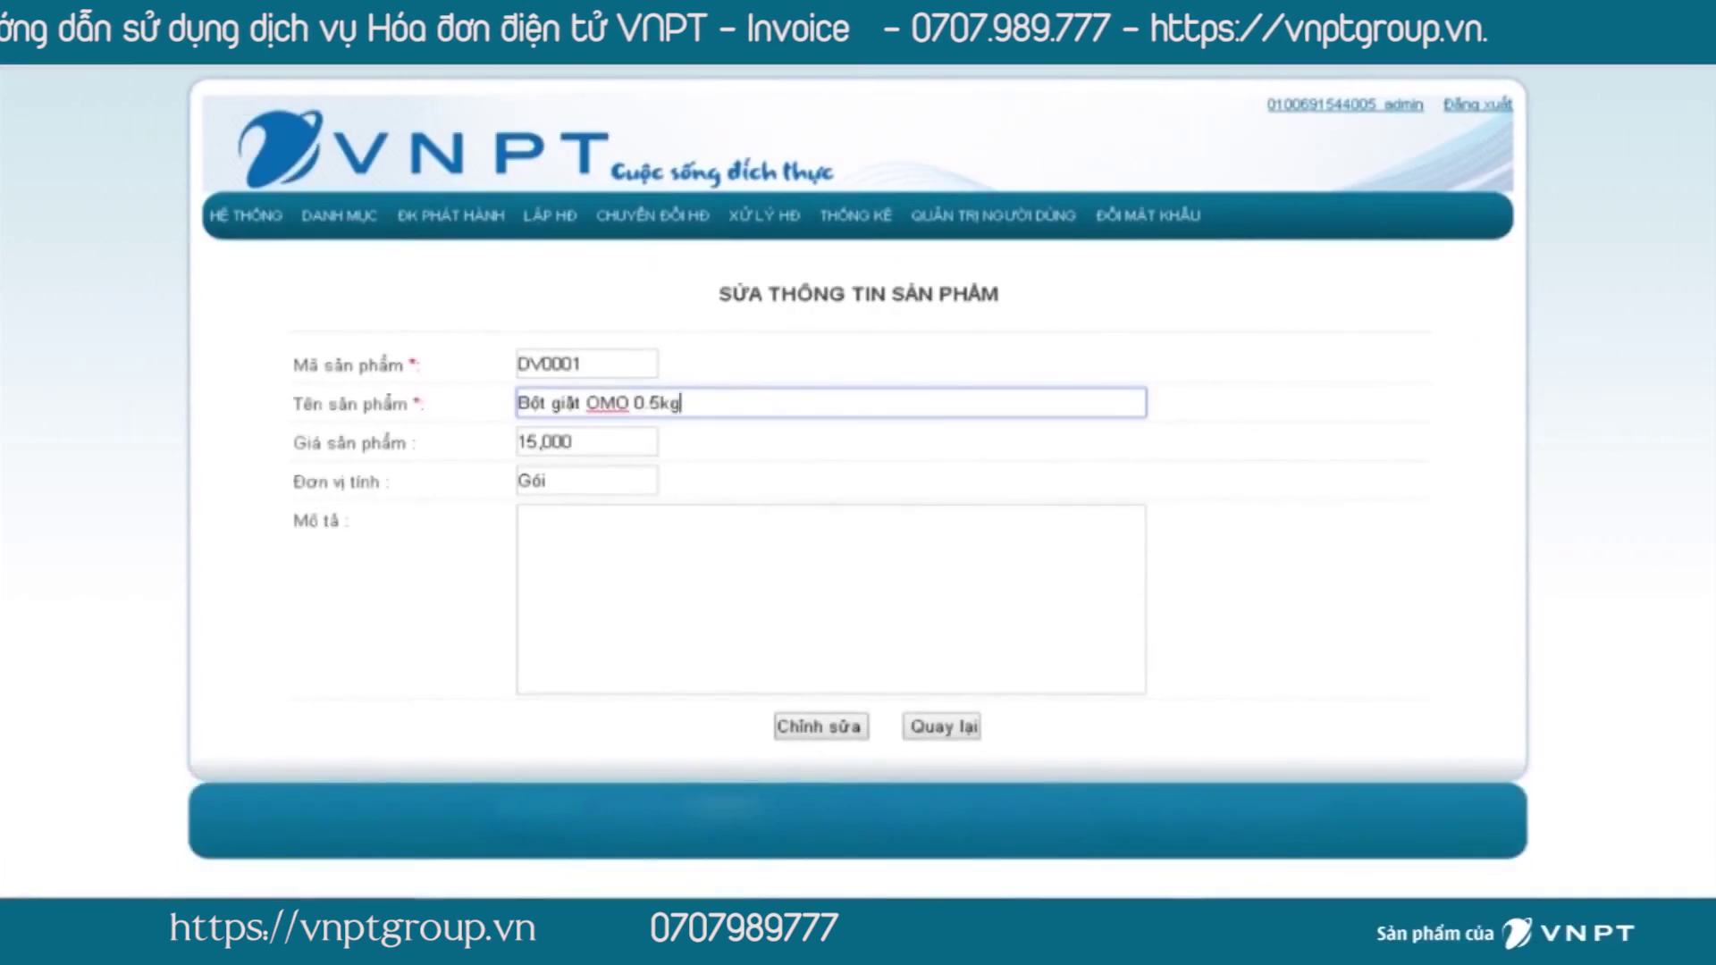
pyautogui.press('Return')
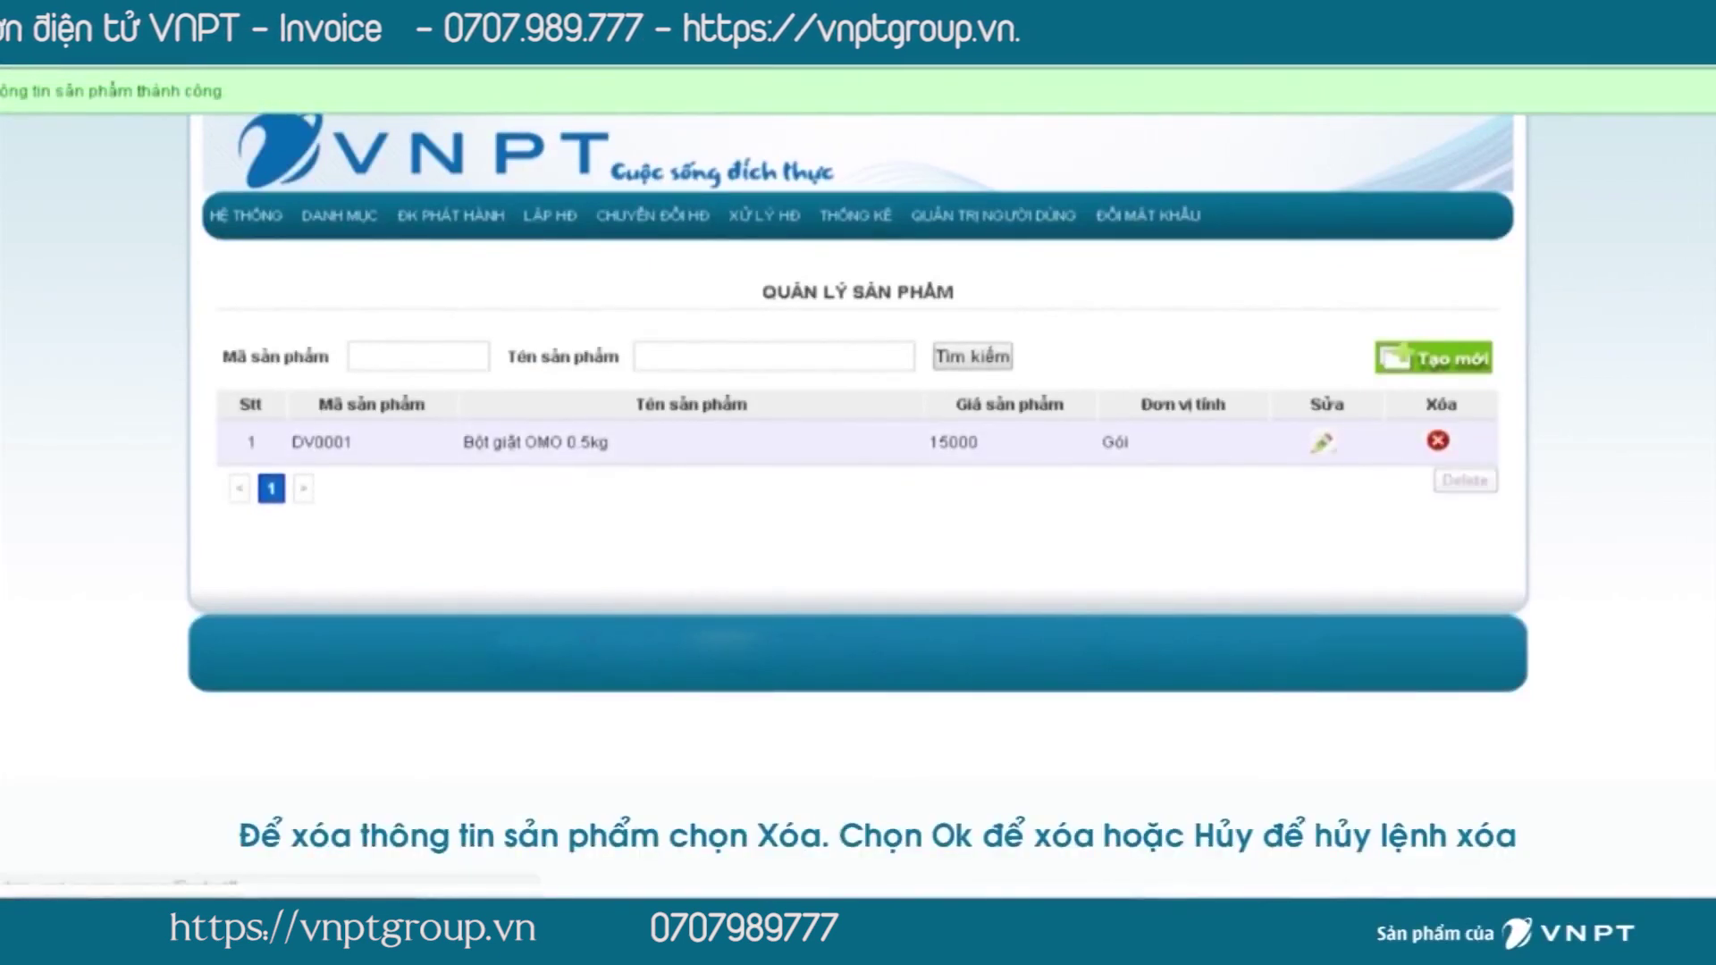
pyautogui.click(1437, 439)
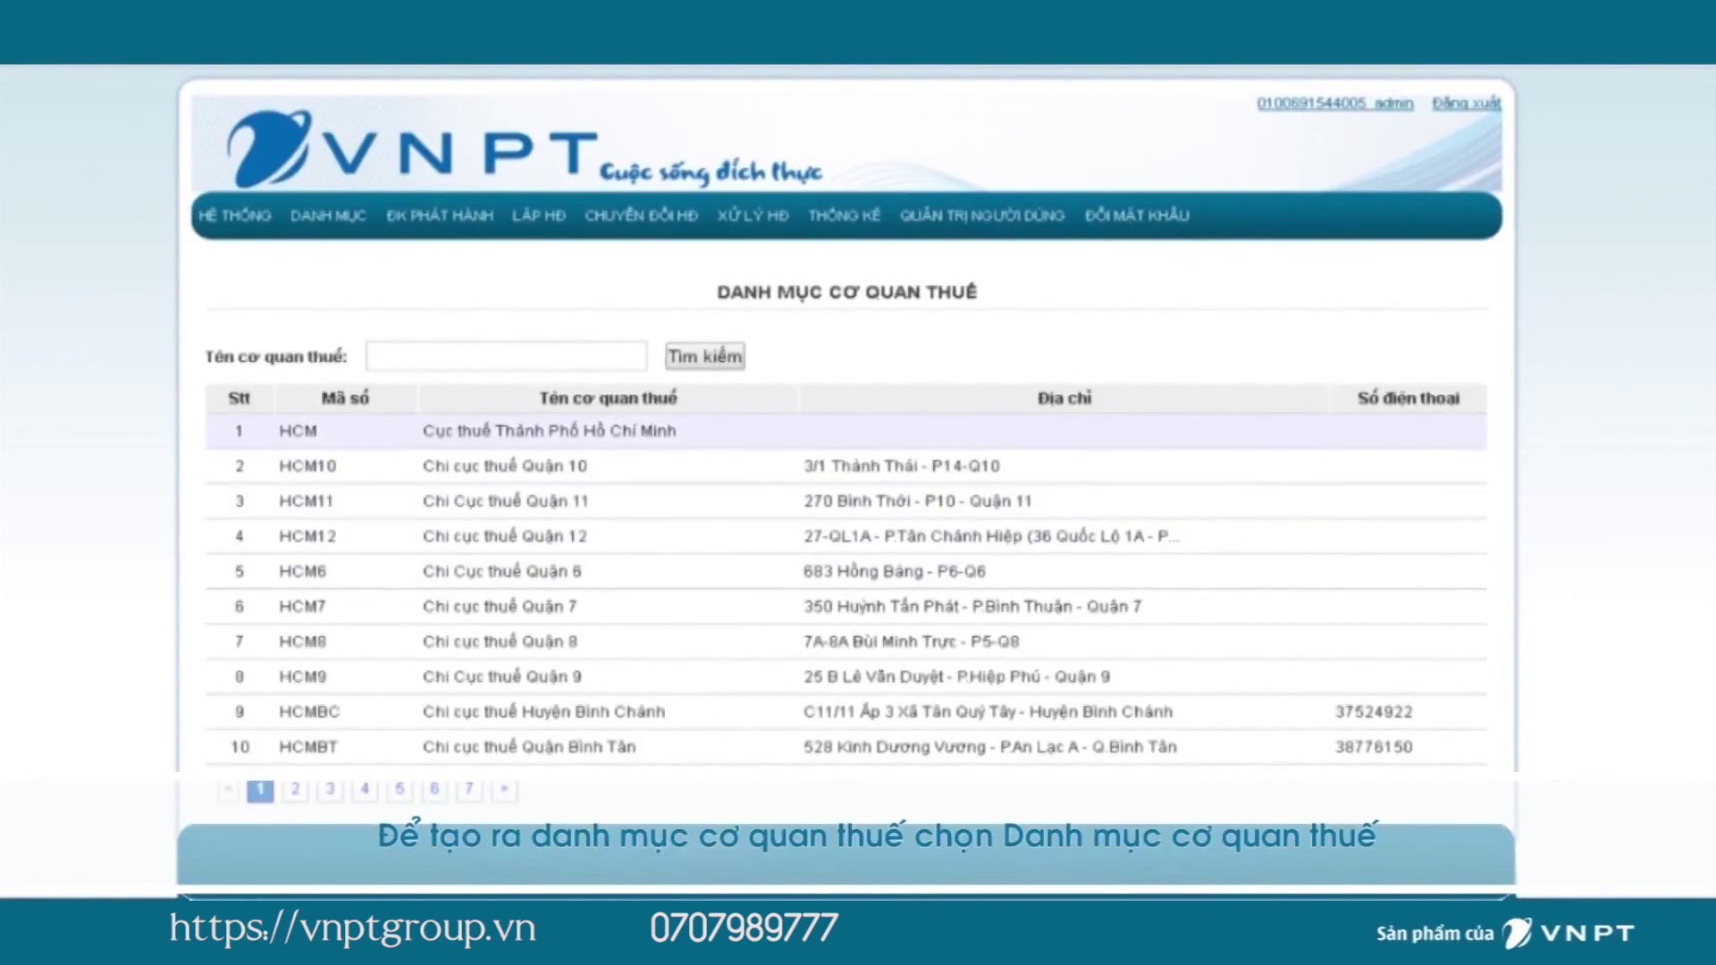
pyautogui.moveTo(235, 215)
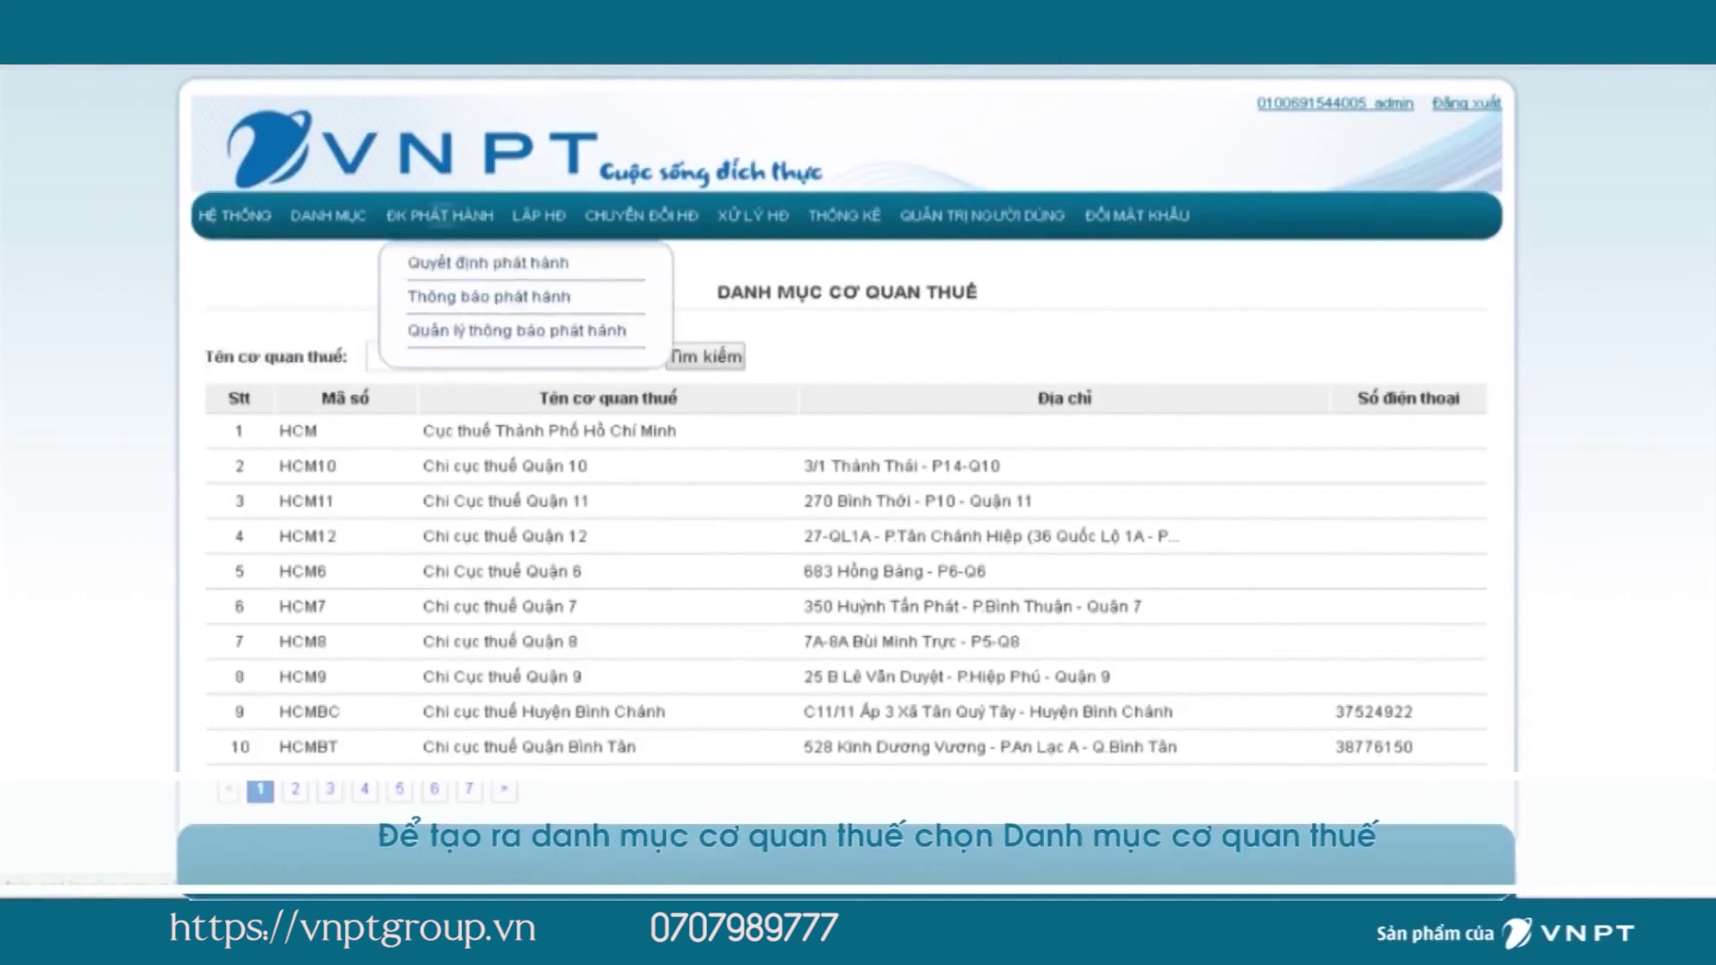
pyautogui.click(371, 357)
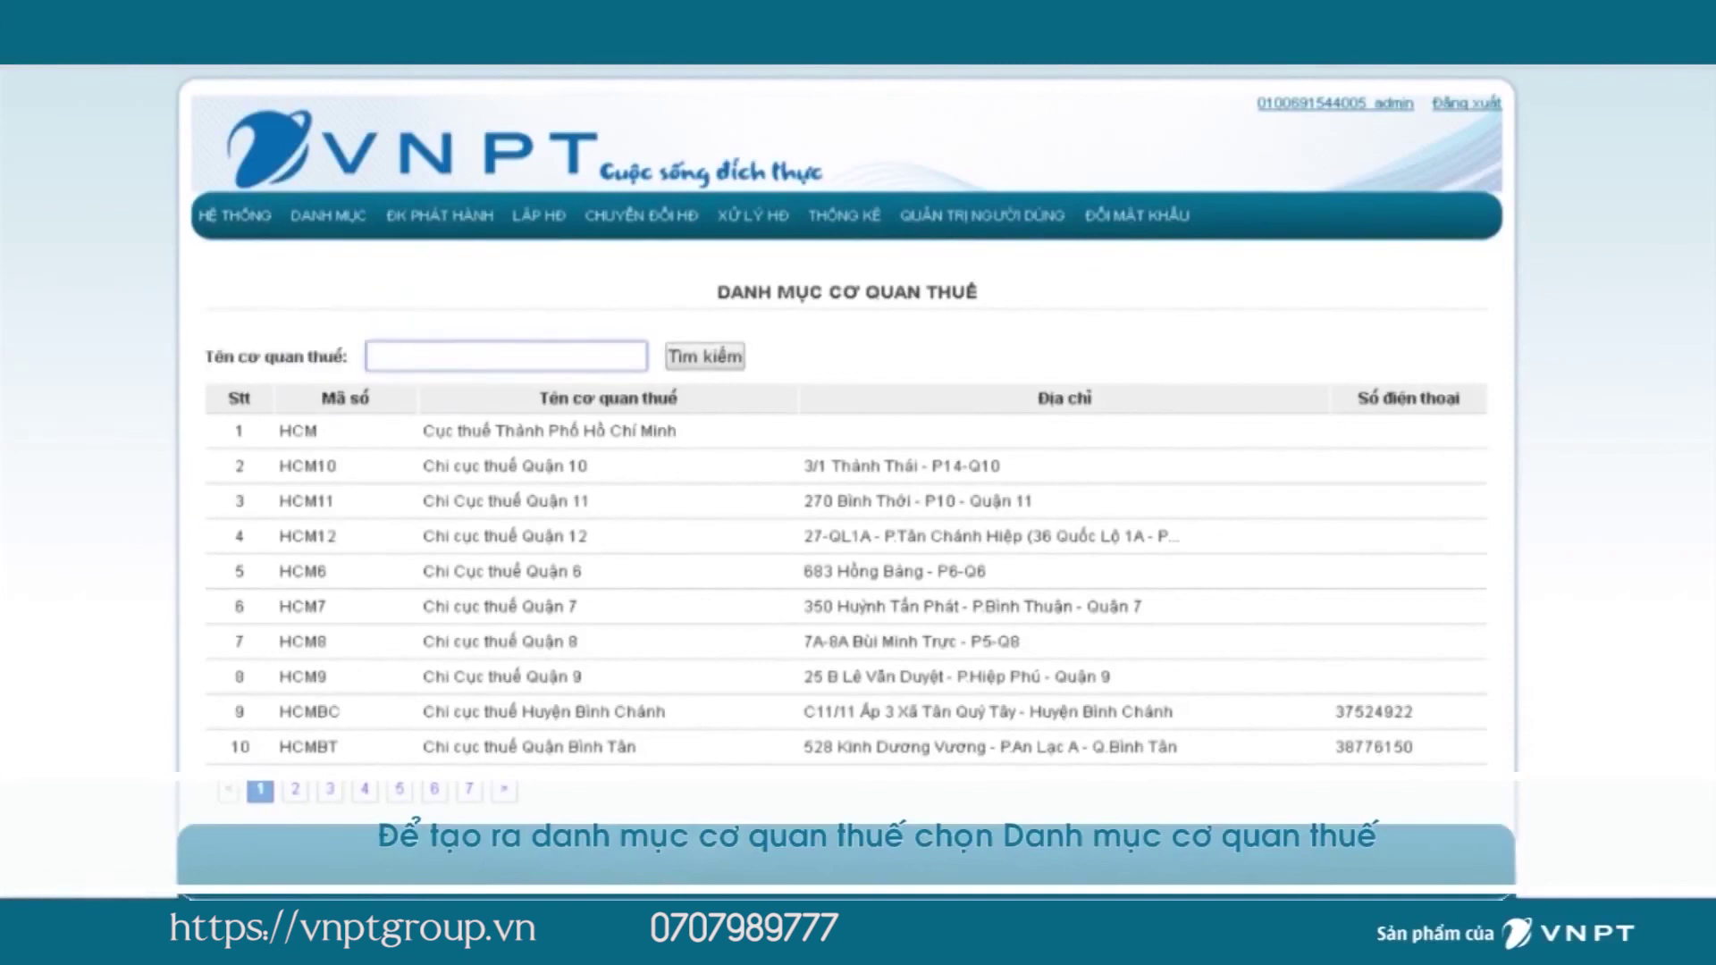